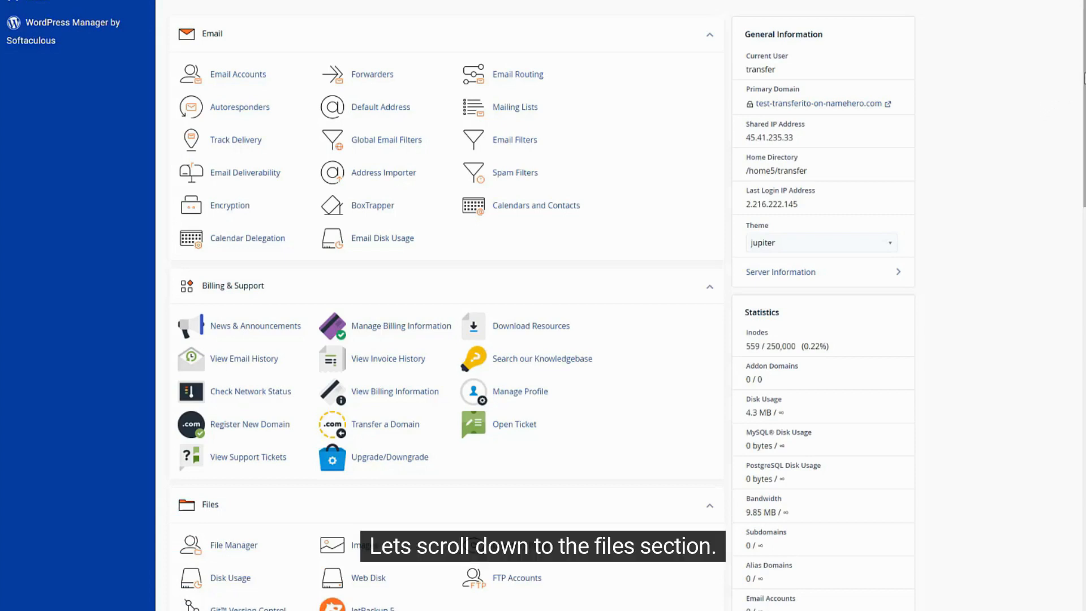
Scroll the cPanel home page and highlight the current FTP account count in Statistics.
scroll(1080, 172, "down", 4)
scroll(1080, 173, "down", 1)
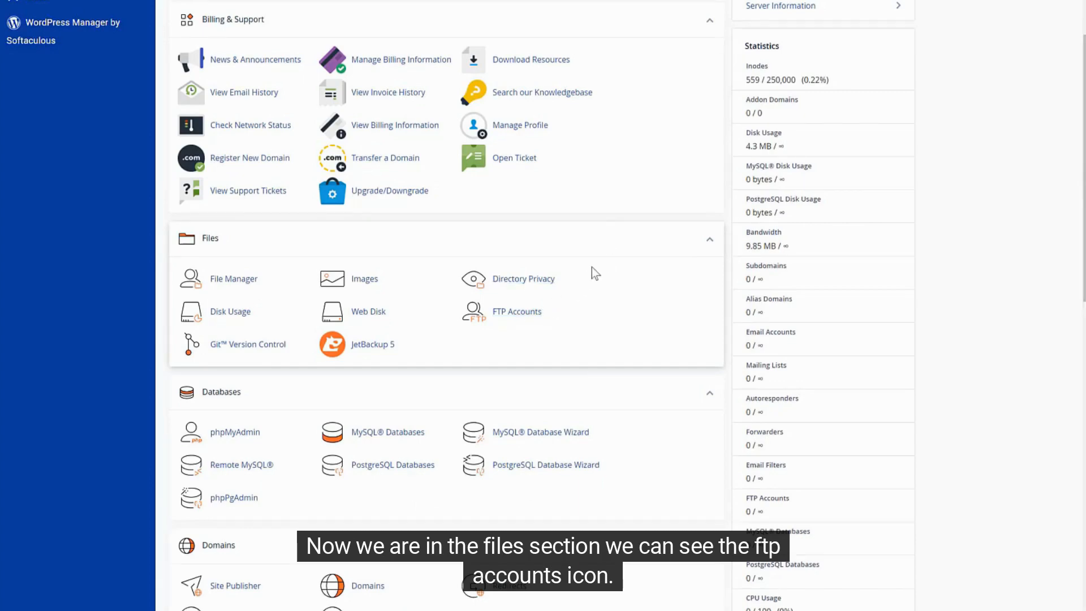
left_click(710, 247)
left_click(709, 250)
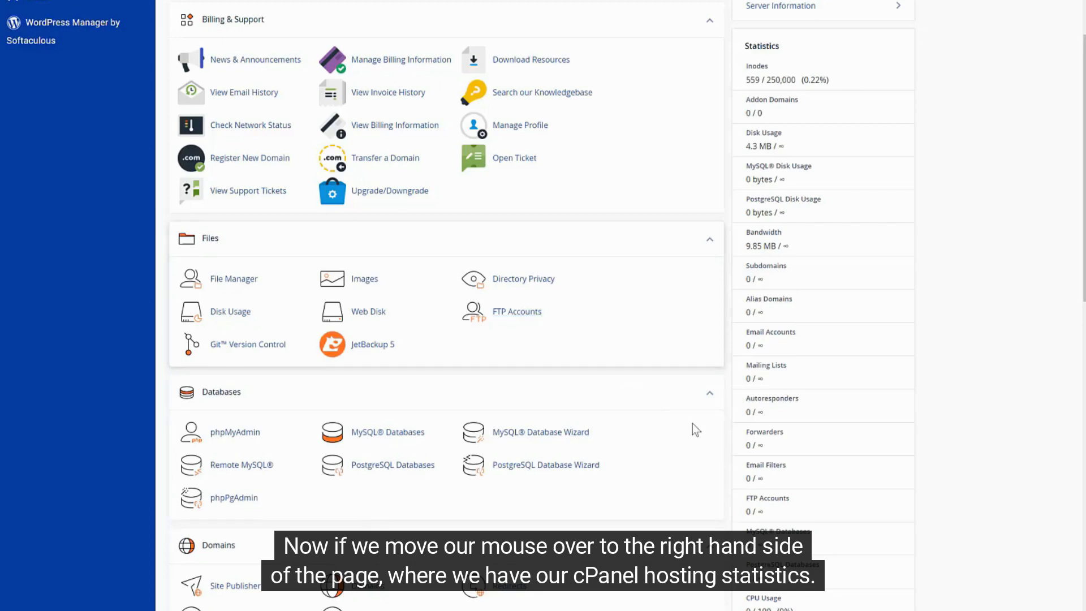
left_click_drag(743, 503, 770, 517)
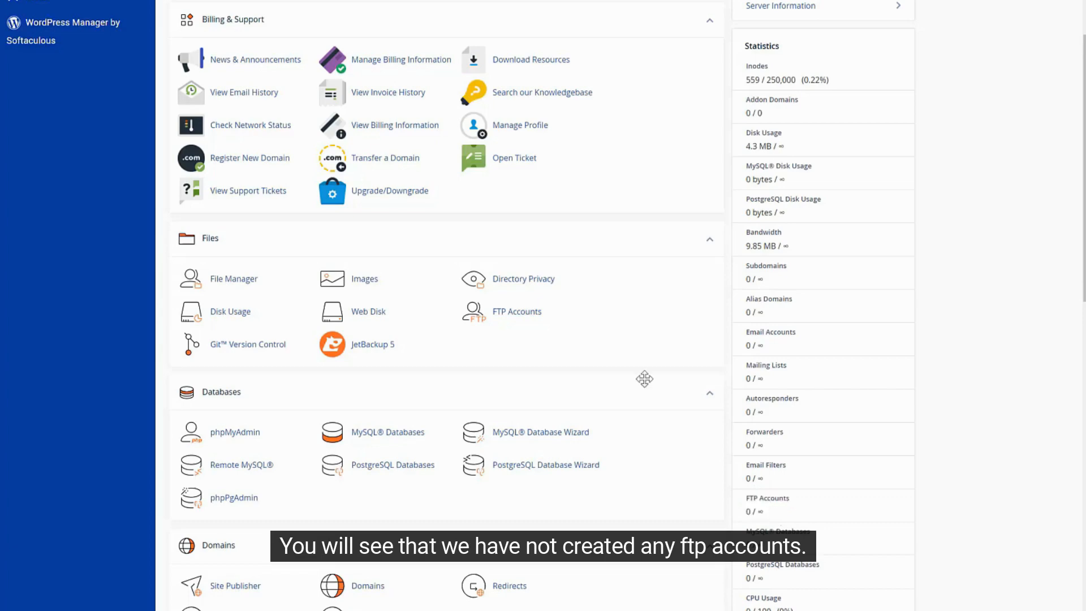
Start an FTP account with login test-ftp and directory public_html, then open the password generator.
left_click(516, 312)
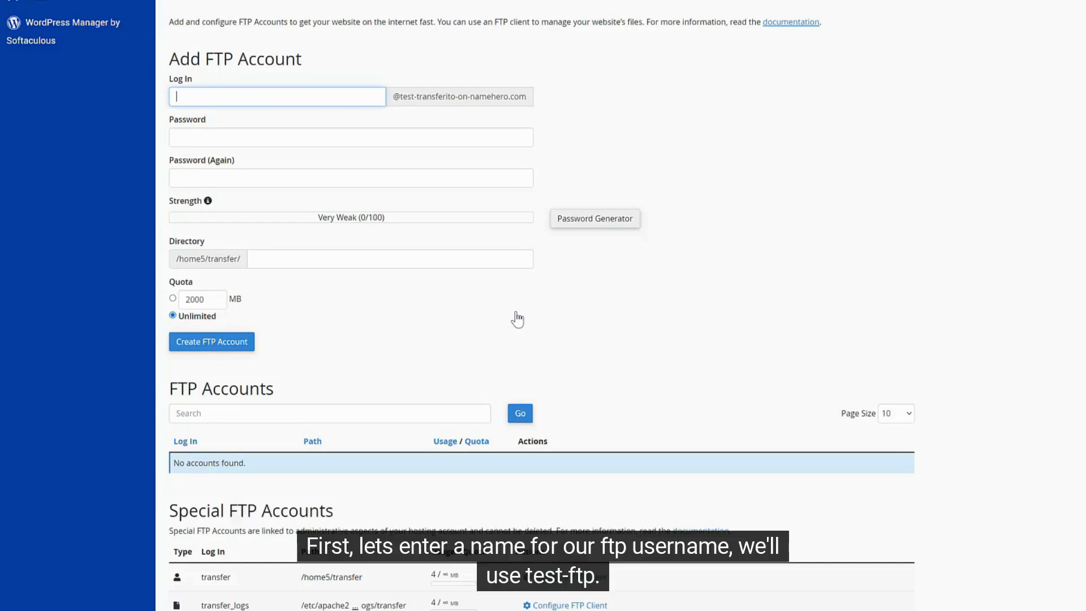
type("test-ftpo")
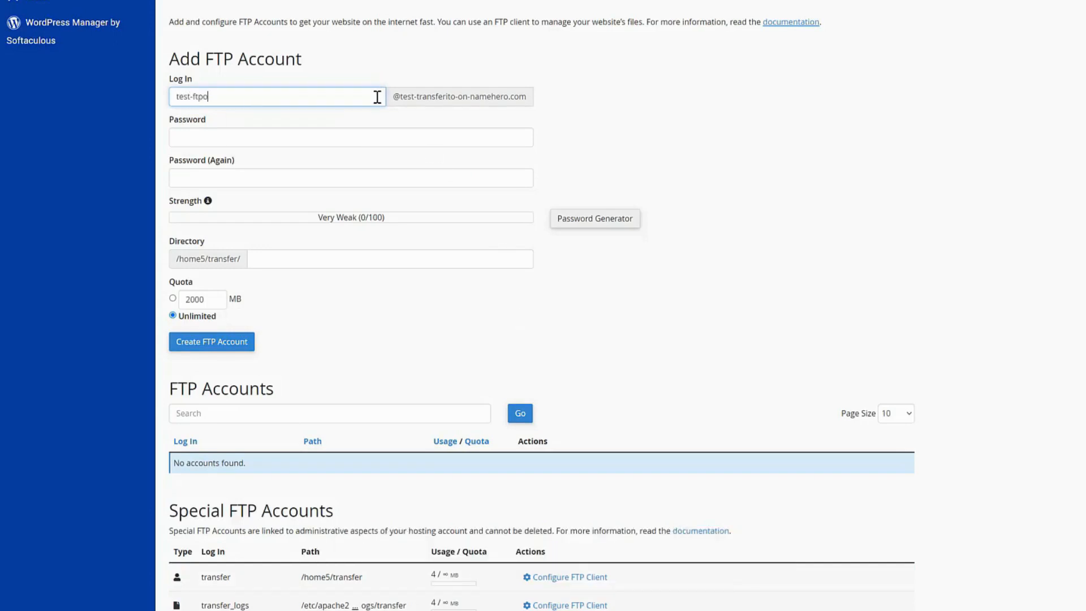
left_click(619, 110)
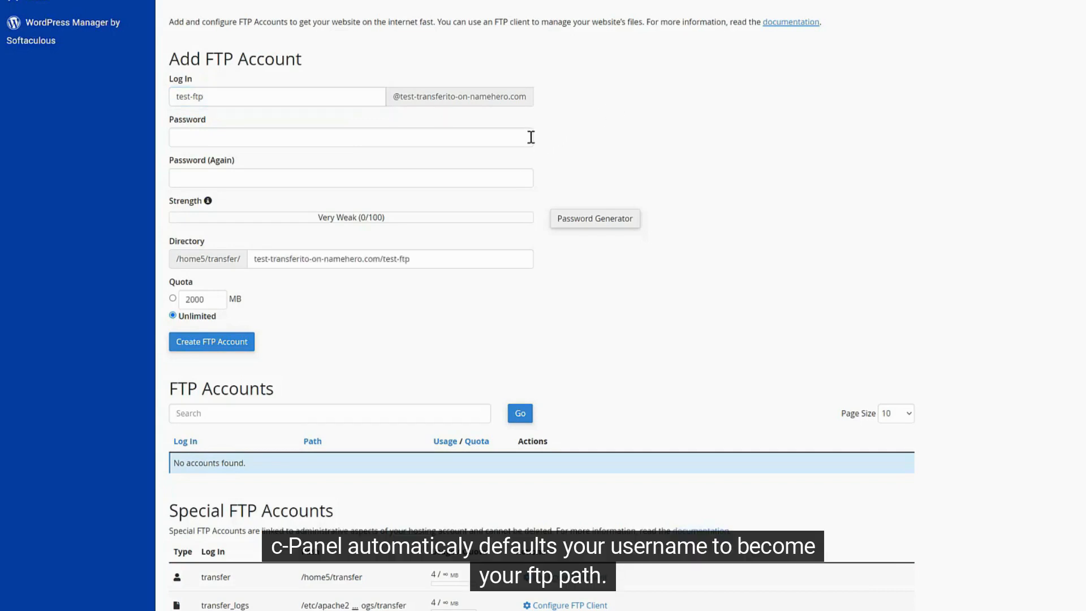
left_click_drag(439, 259, 247, 258)
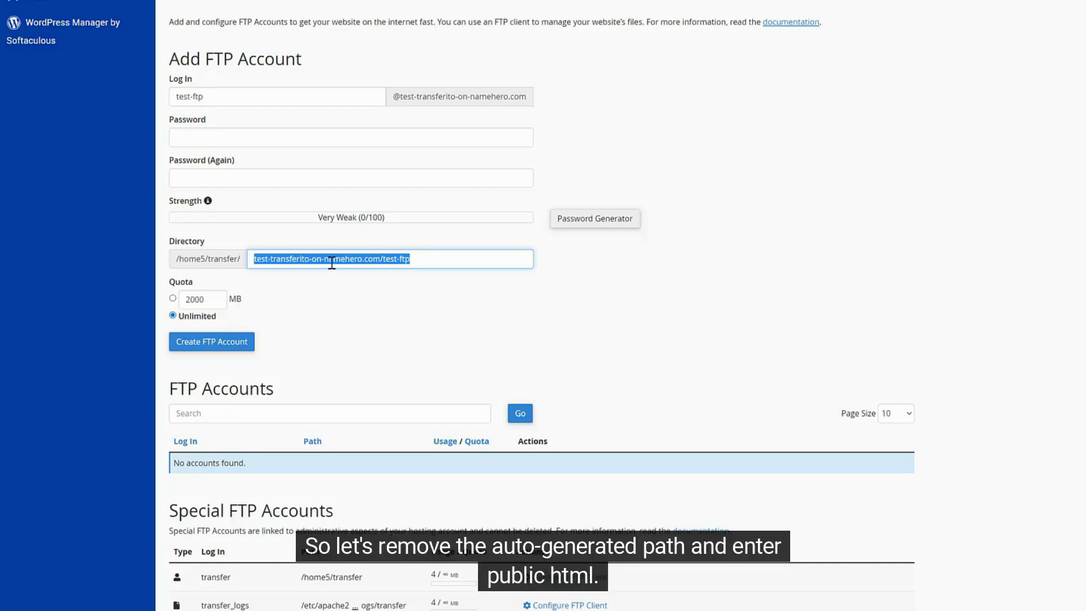
key("BackSpace")
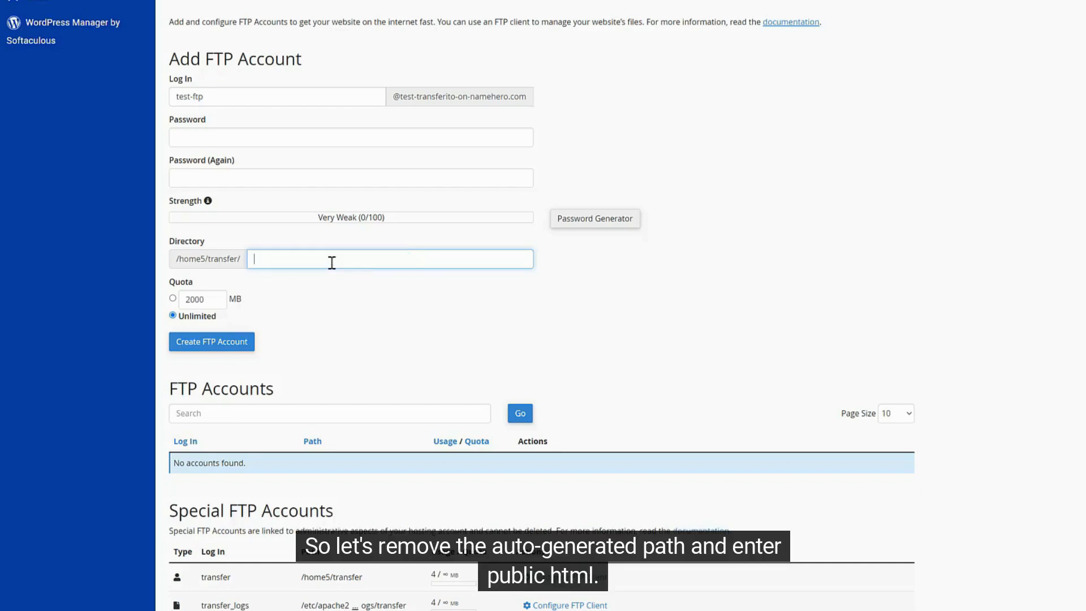
type("pub")
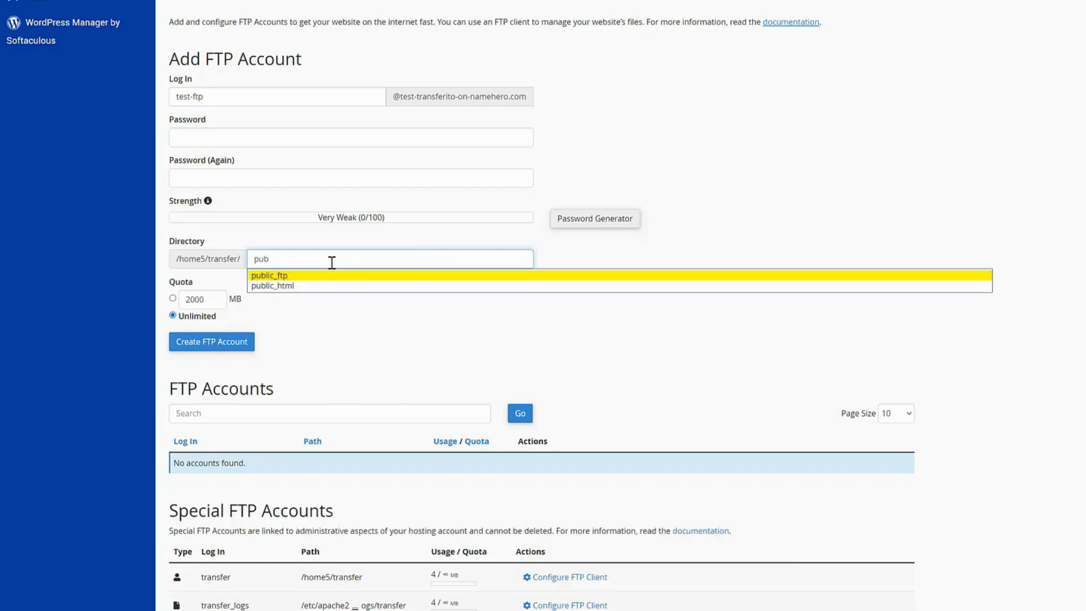
left_click(315, 285)
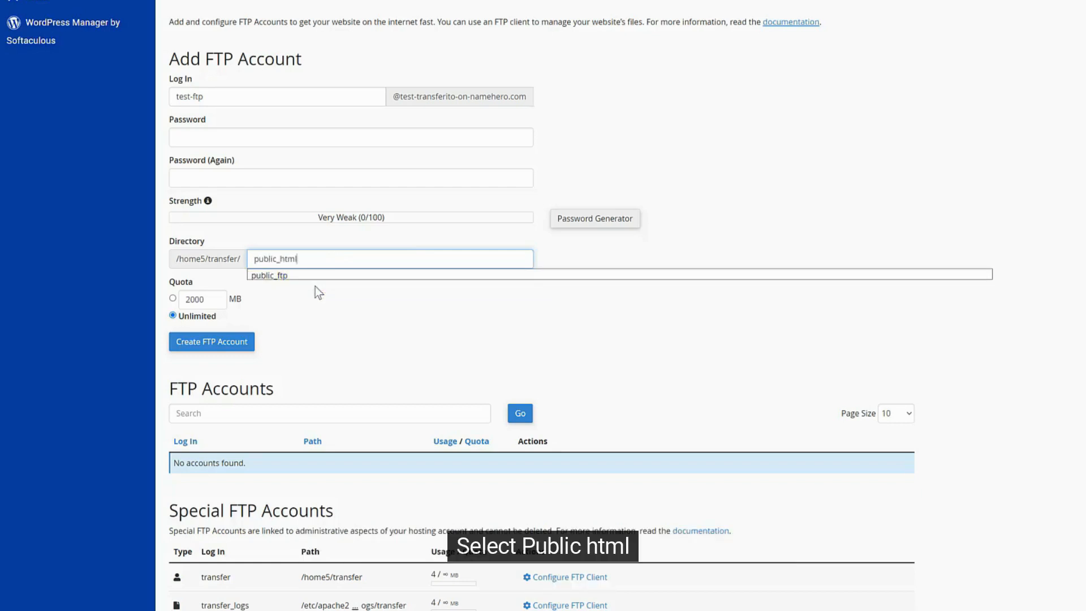
left_click(607, 223)
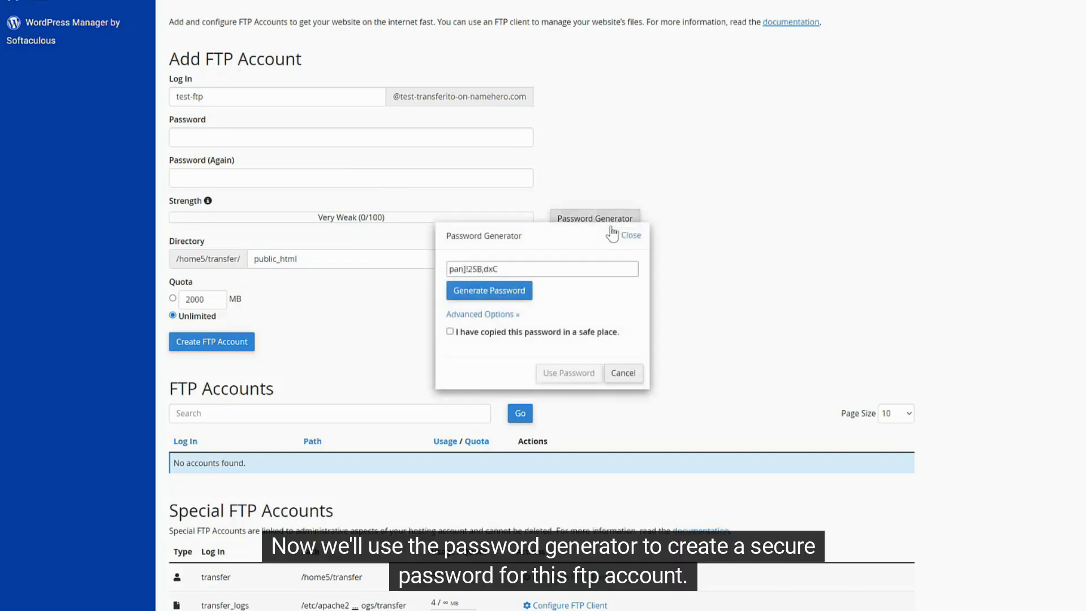
Paste the generated FTP password into a new Notepad note after the label 'FTP PASSWORD: '.
left_click(525, 266)
key("ctrl+c")
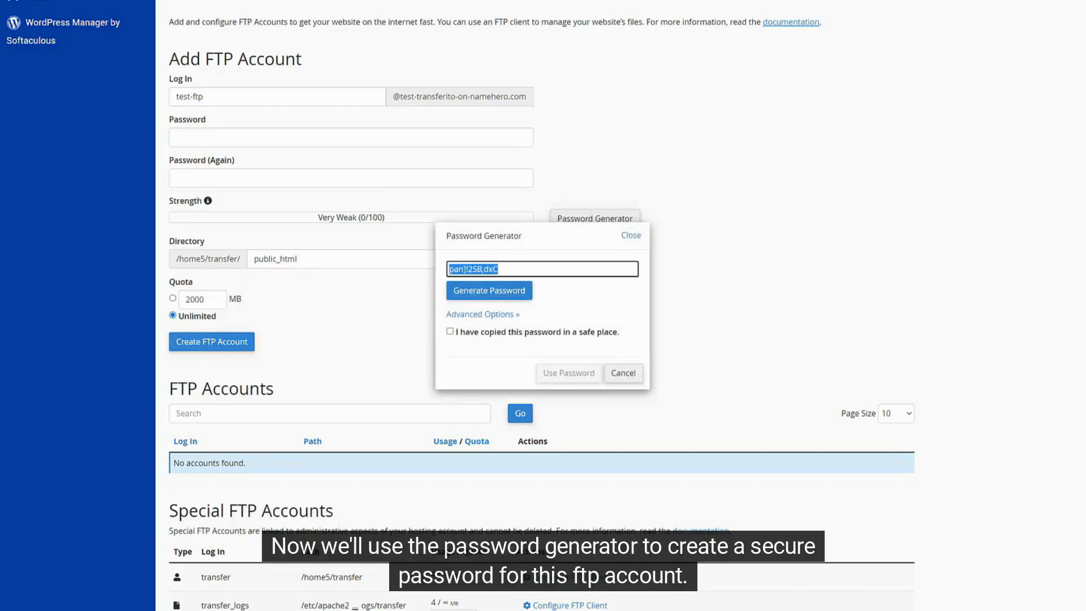
key("alt+Tab")
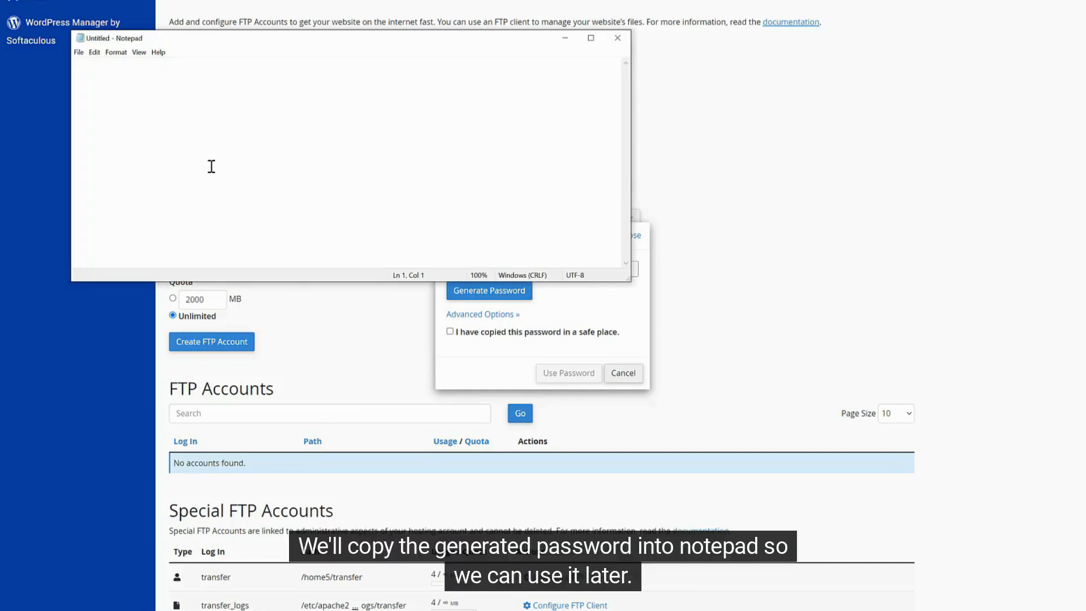
type("FTP PASSWORD: ")
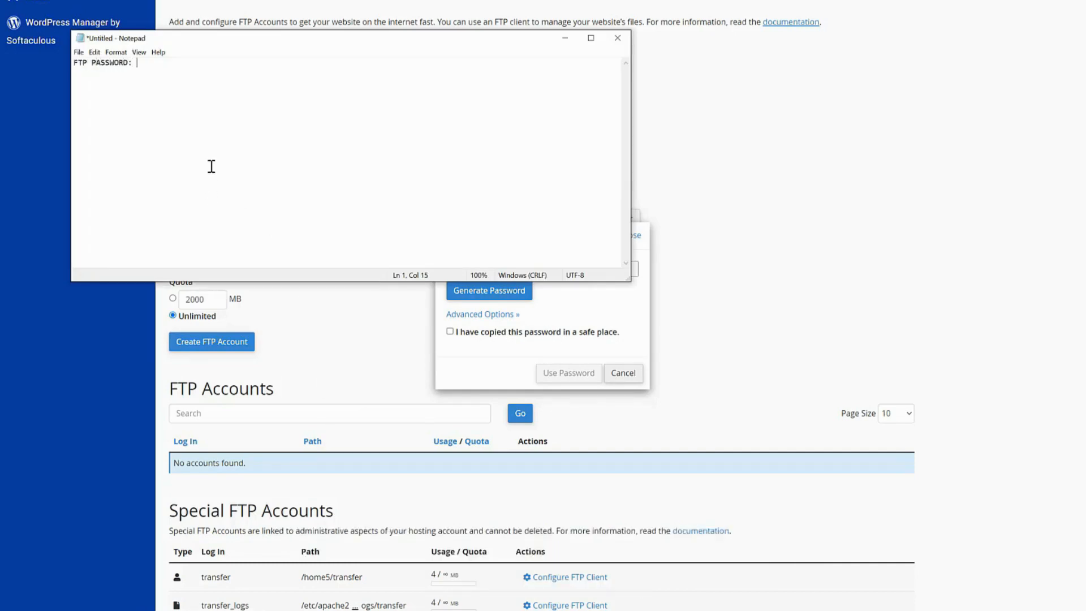
type("V")
key("ctrl+v")
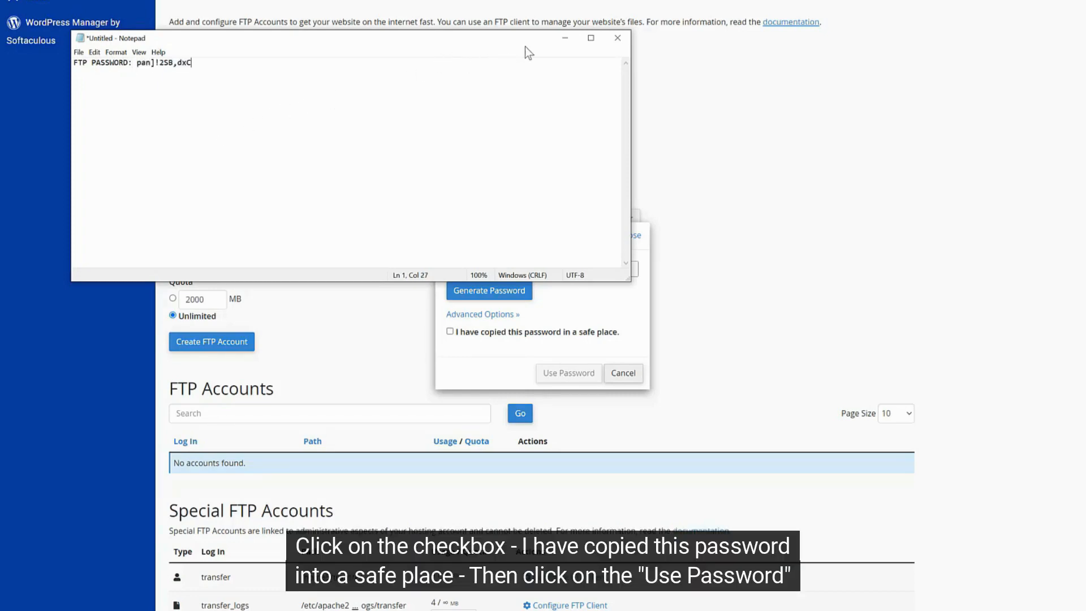
left_click(483, 347)
Apply the generated password and create the test-ftp FTP account.
left_click(449, 331)
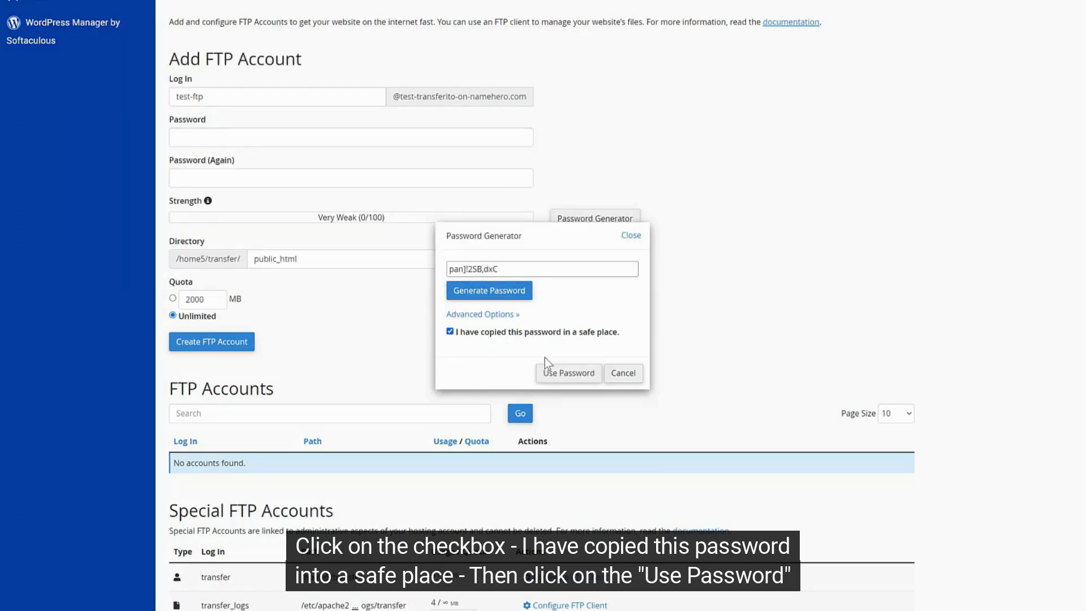
left_click(567, 372)
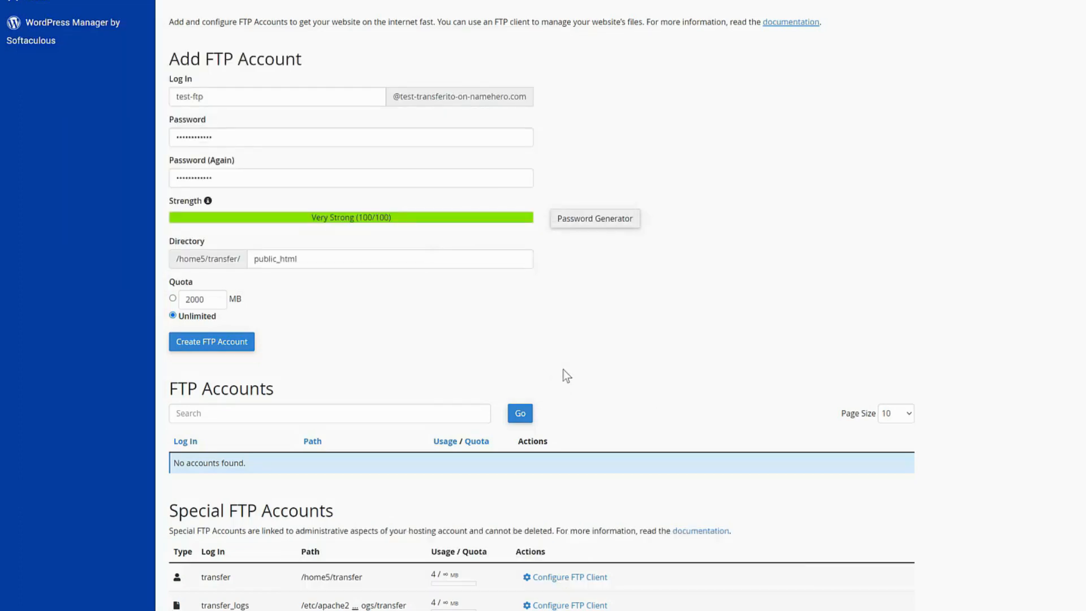
left_click(226, 342)
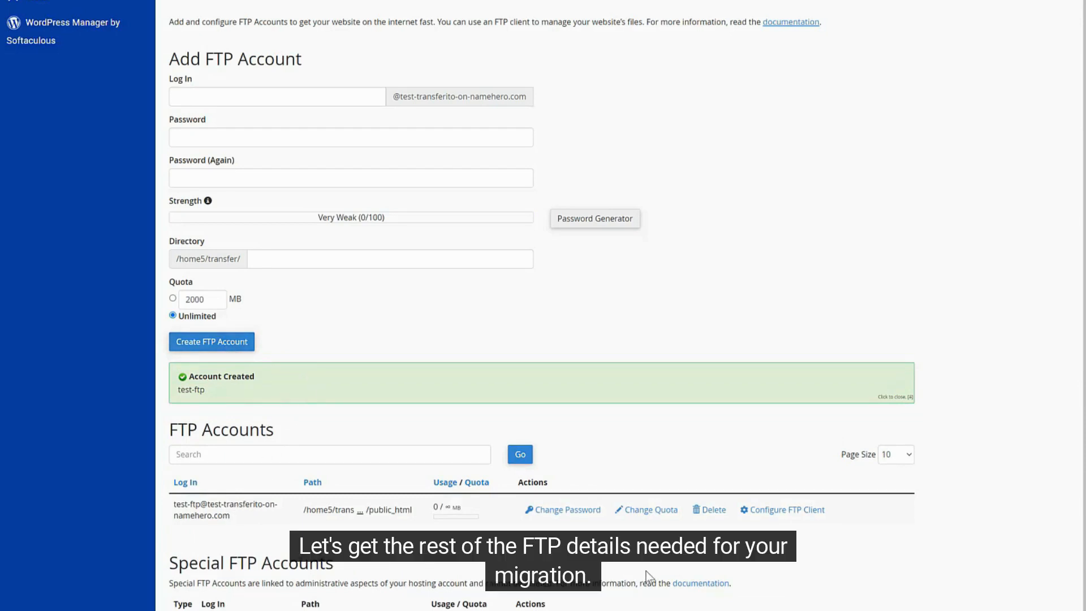
Copy the account's manual FTP settings: username, server and port 21.
left_click(791, 510)
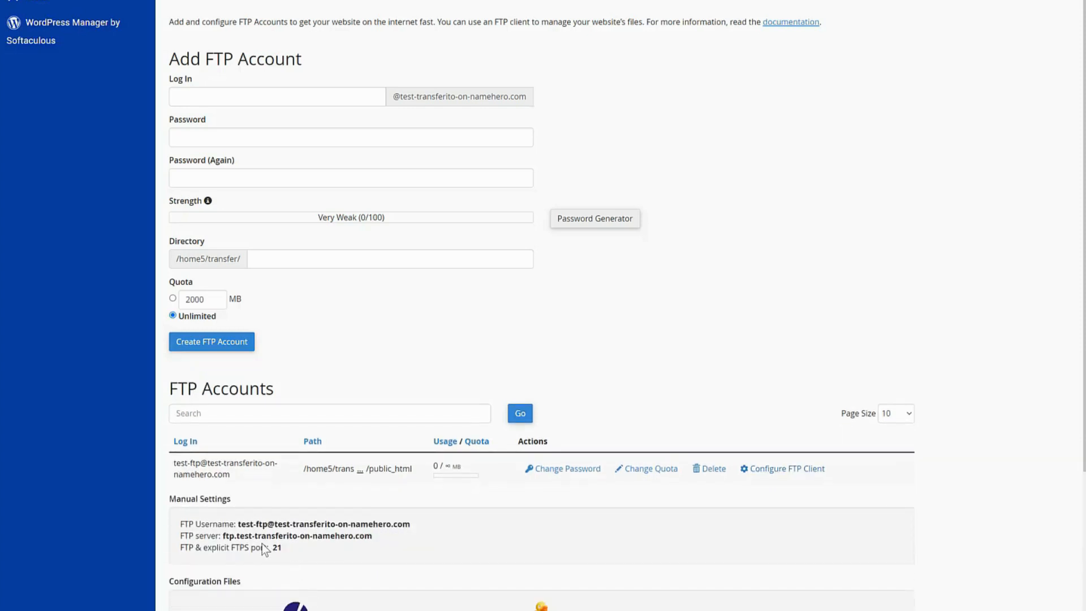
left_click_drag(281, 546, 180, 526)
key("ctrl+c")
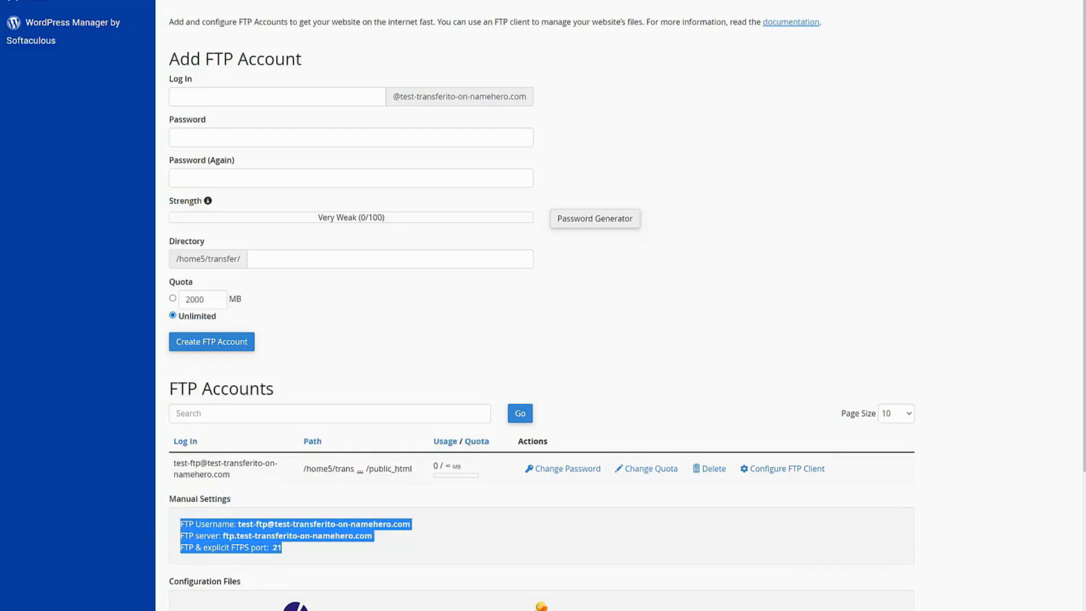
key("alt+Tab")
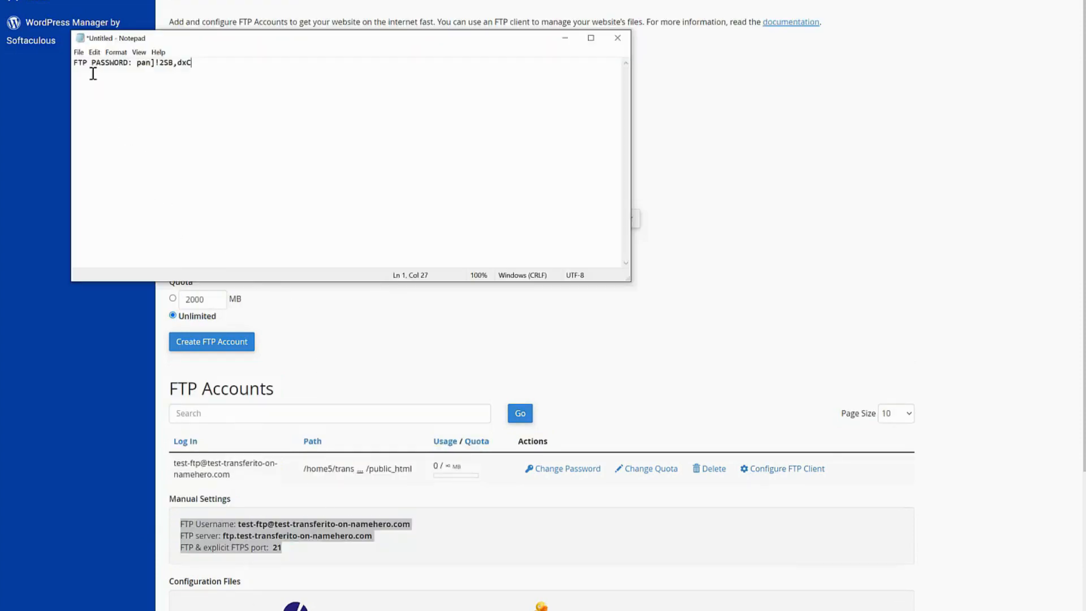
Paste the FTP username, server and port 21 lines above the password in the note.
left_click(76, 65)
key("Return")
key("ctrl+v")
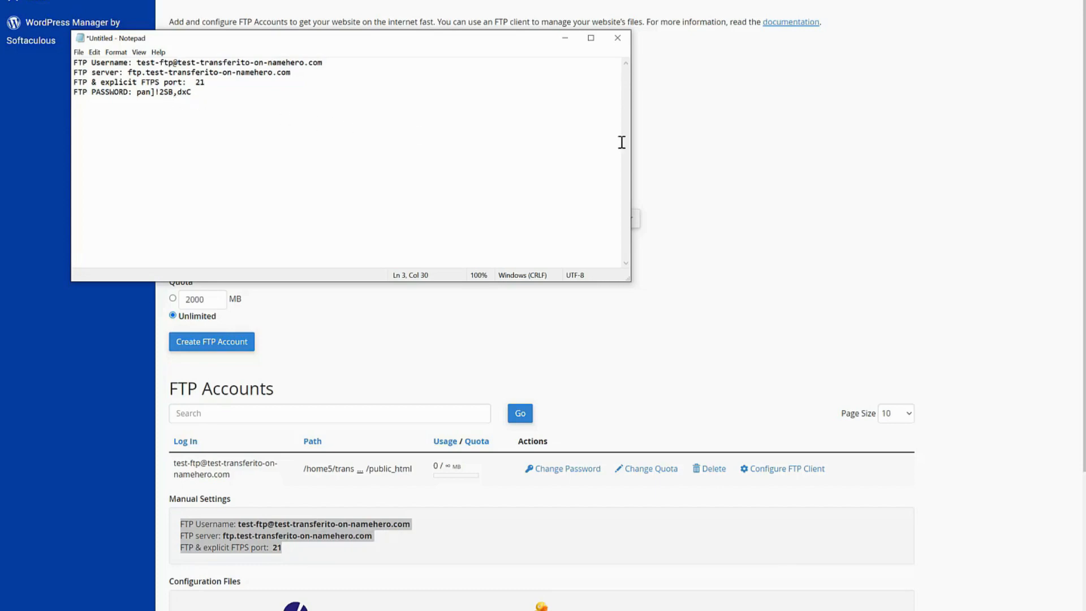
left_click(762, 145)
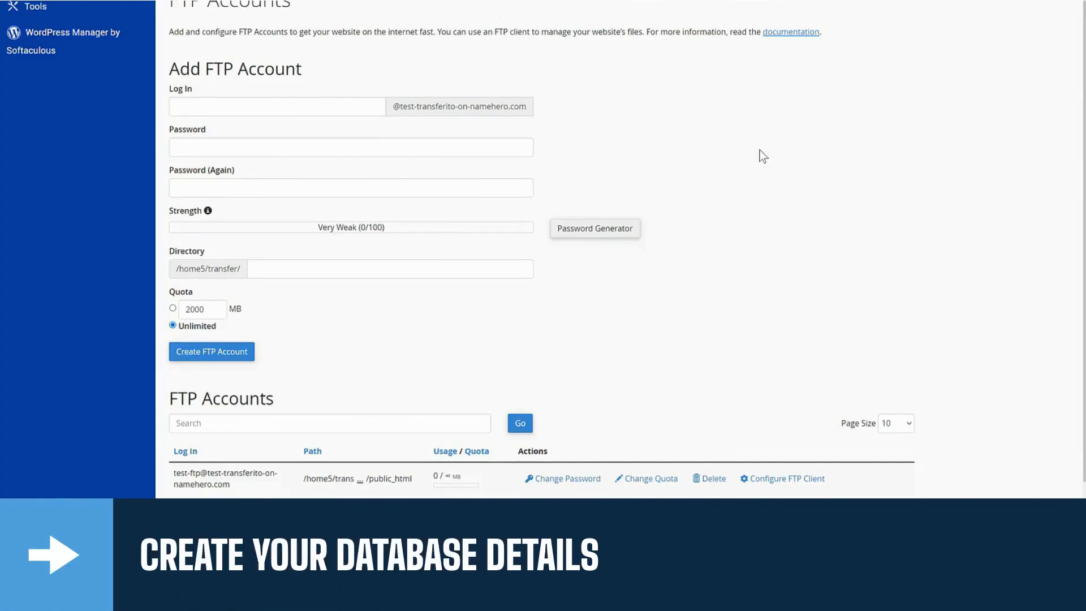
Return to cPanel Tools and highlight the 0 MySQL databases count in Statistics.
left_click(38, 19)
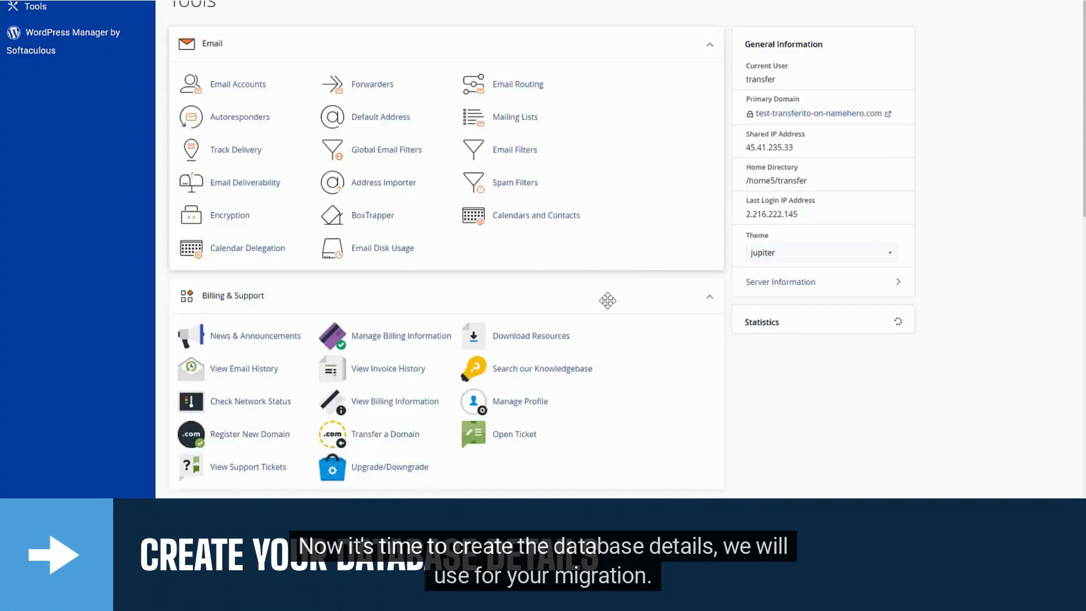
scroll(604, 300, "down", 3)
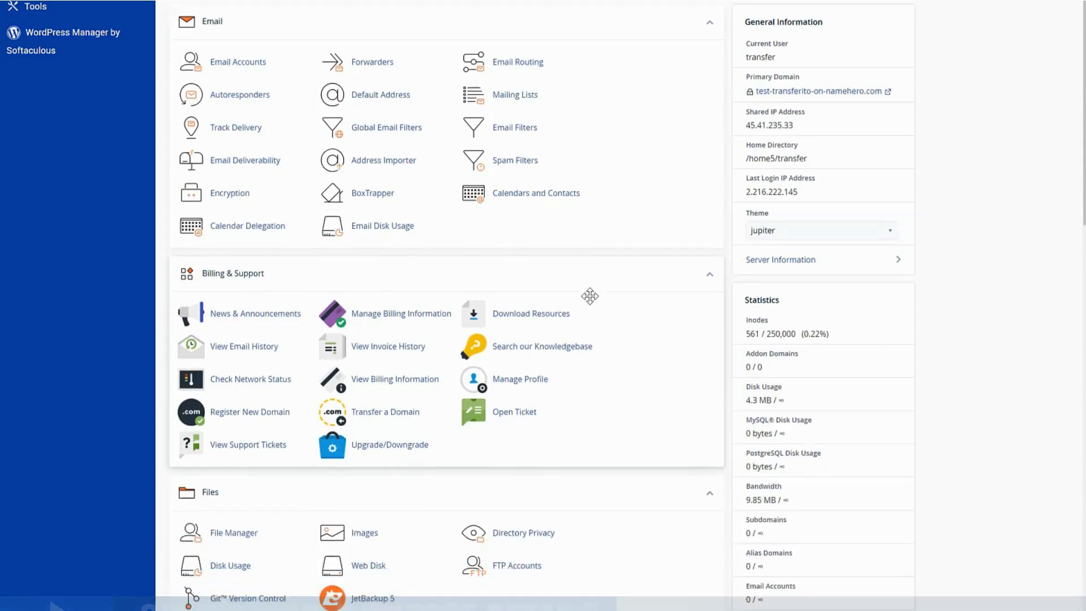
scroll(589, 296, "down", 3)
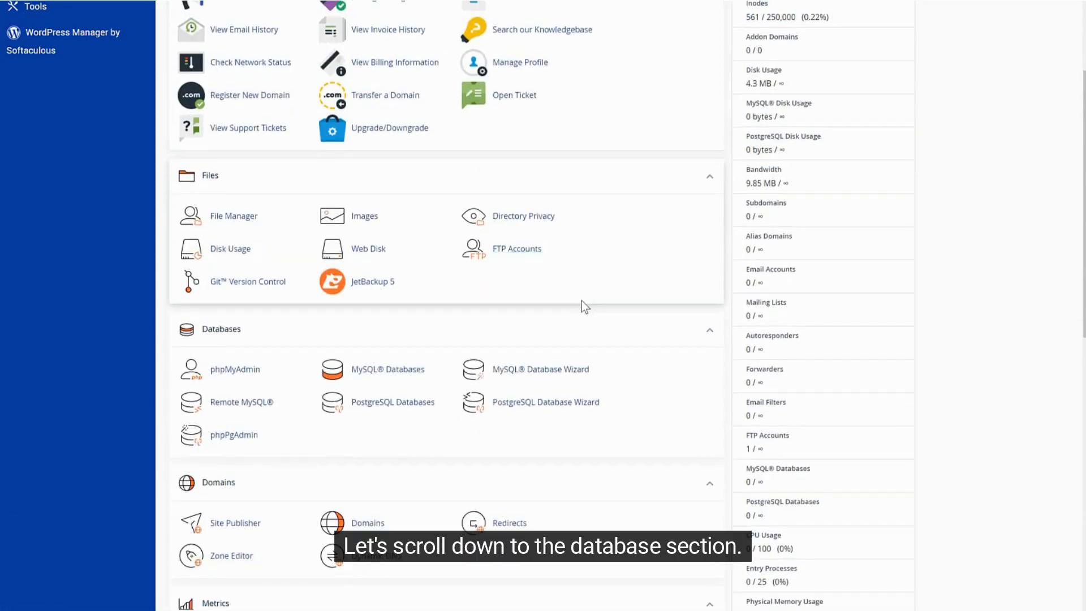
left_click(705, 336)
left_click(705, 336)
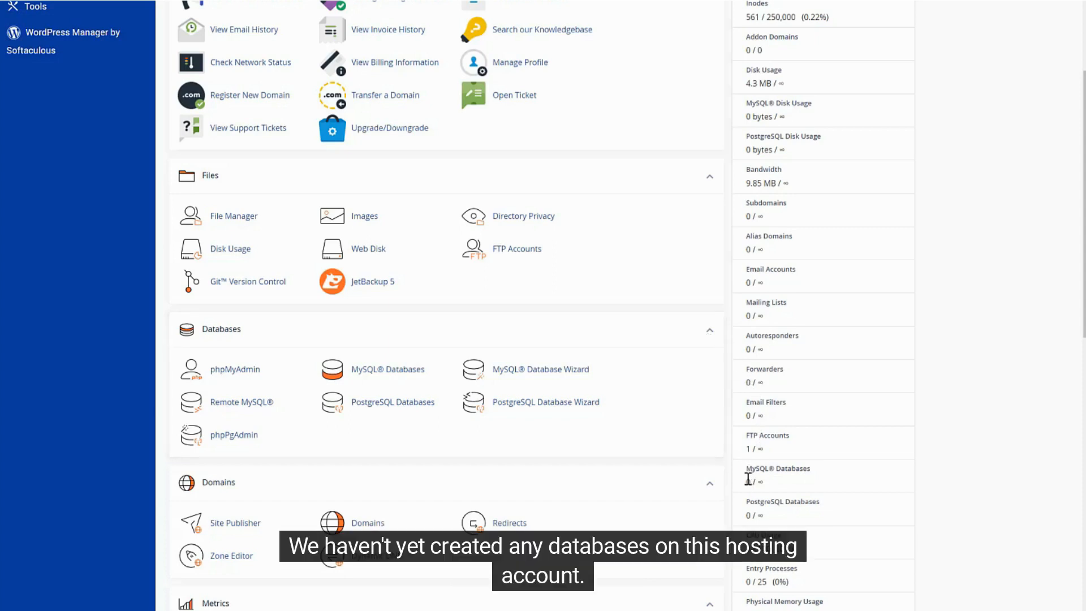
left_click_drag(746, 467, 768, 482)
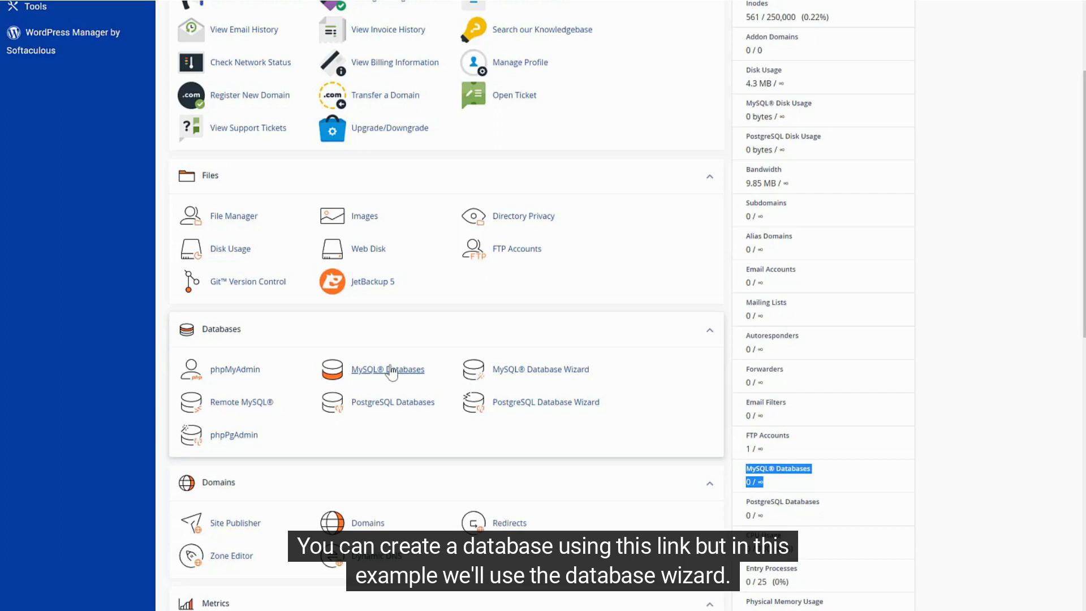
Create the database transfer_migrationtest in the MySQL Database Wizard.
left_click(542, 373)
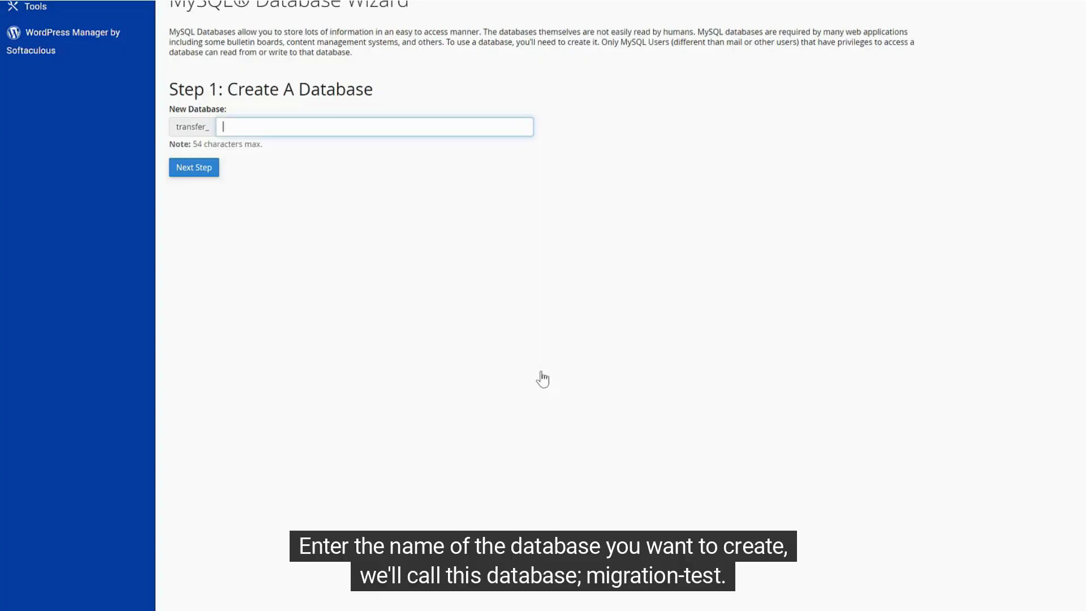
left_click(378, 129)
type("migrationtest")
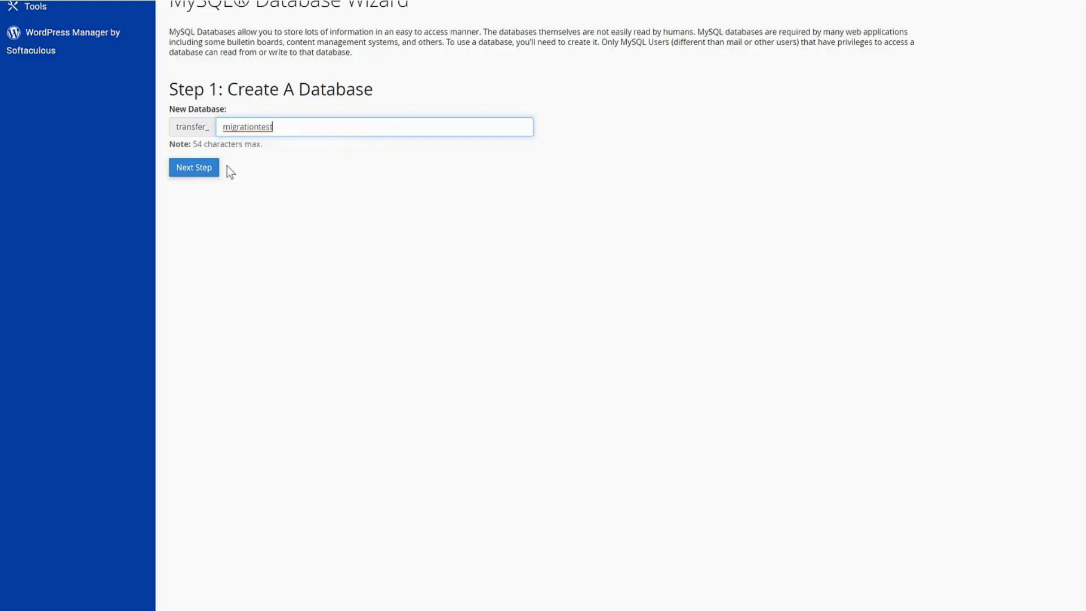
left_click(212, 171)
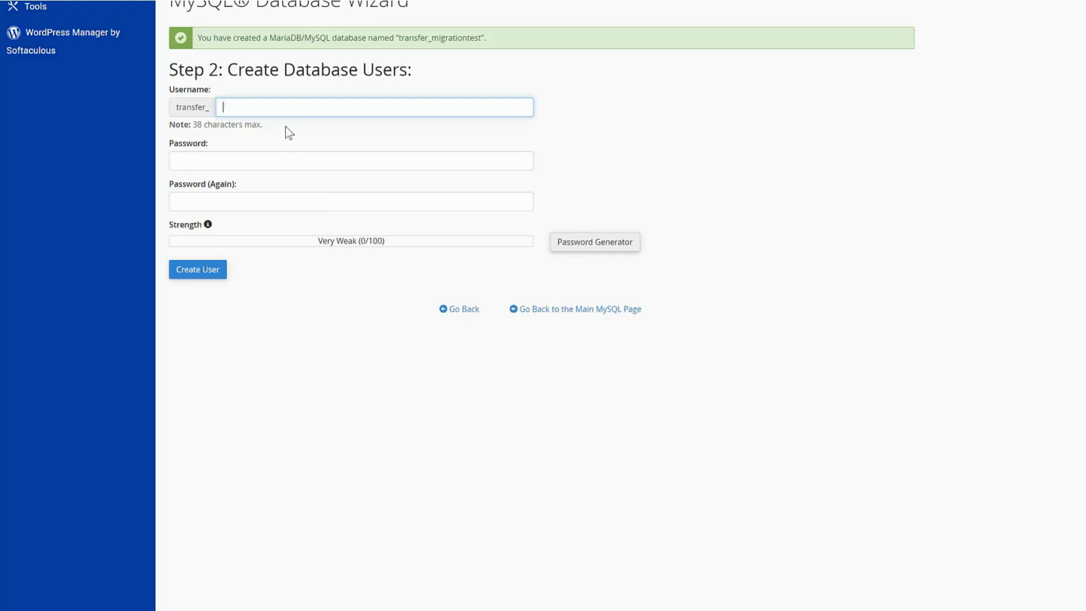
Enter username migrationtestuser and note 'Database Name: transfer_migrationtest' in Notepad.
type("migrationtestuser")
left_click_drag(485, 36, 399, 42)
key("ctrl+c")
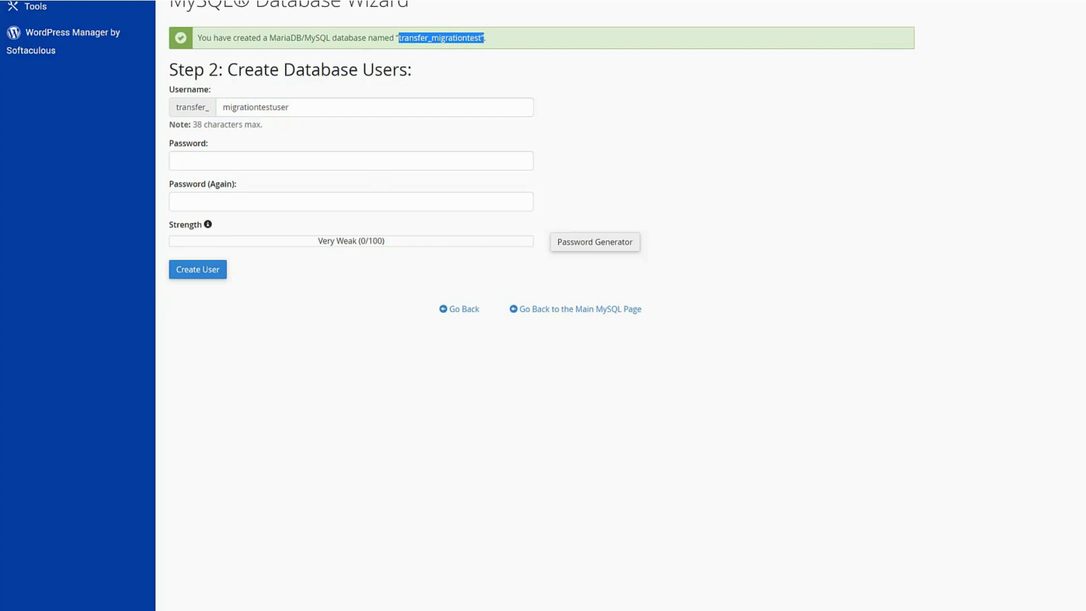
key("alt+Tab")
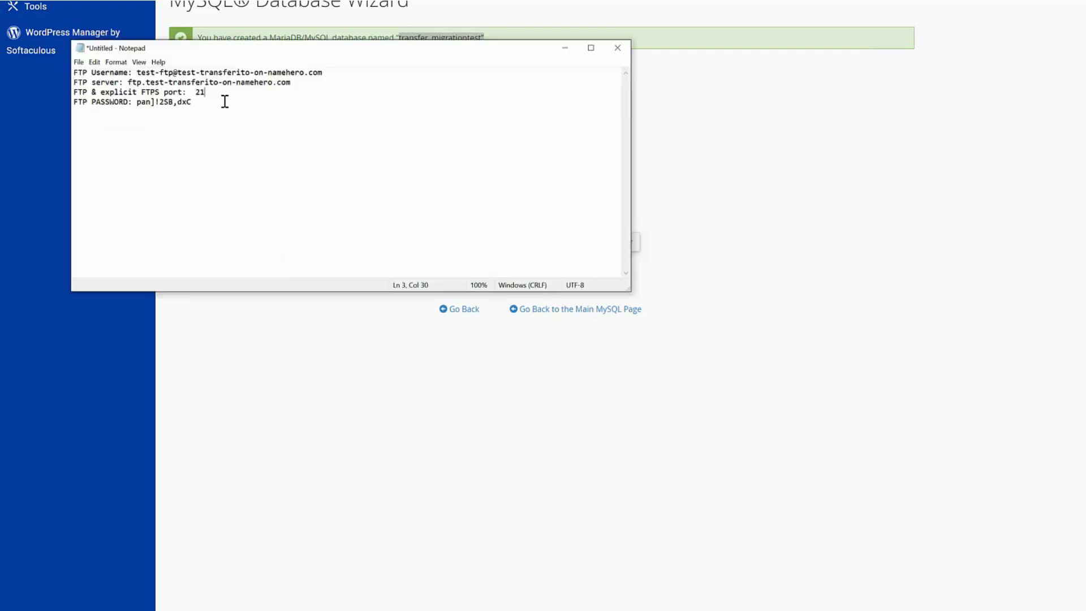
type("Database Name:")
key("ctrl+v")
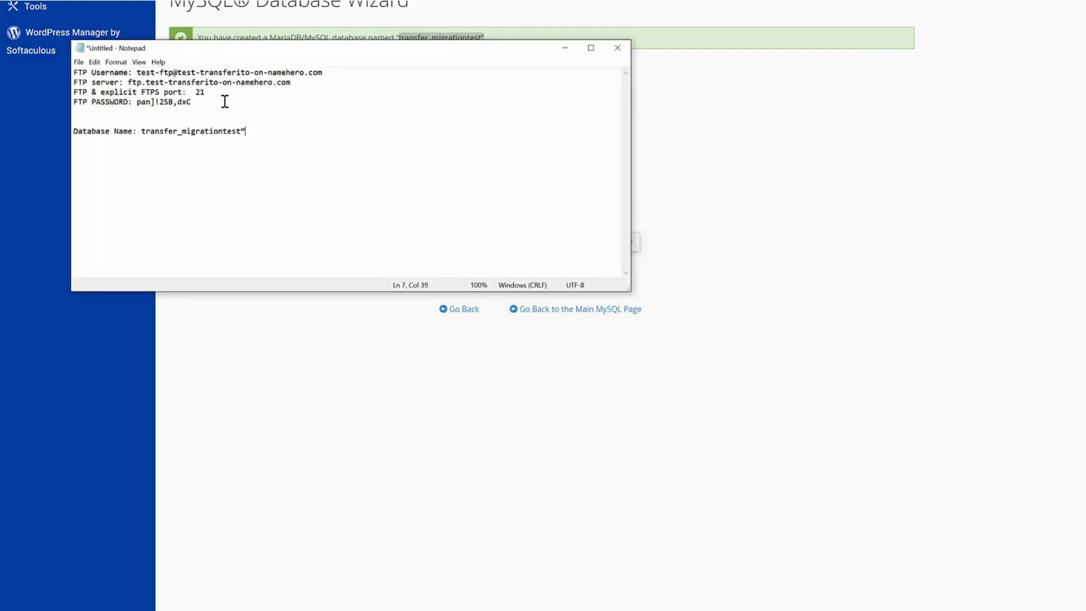
key("BackSpace")
key("alt+Tab")
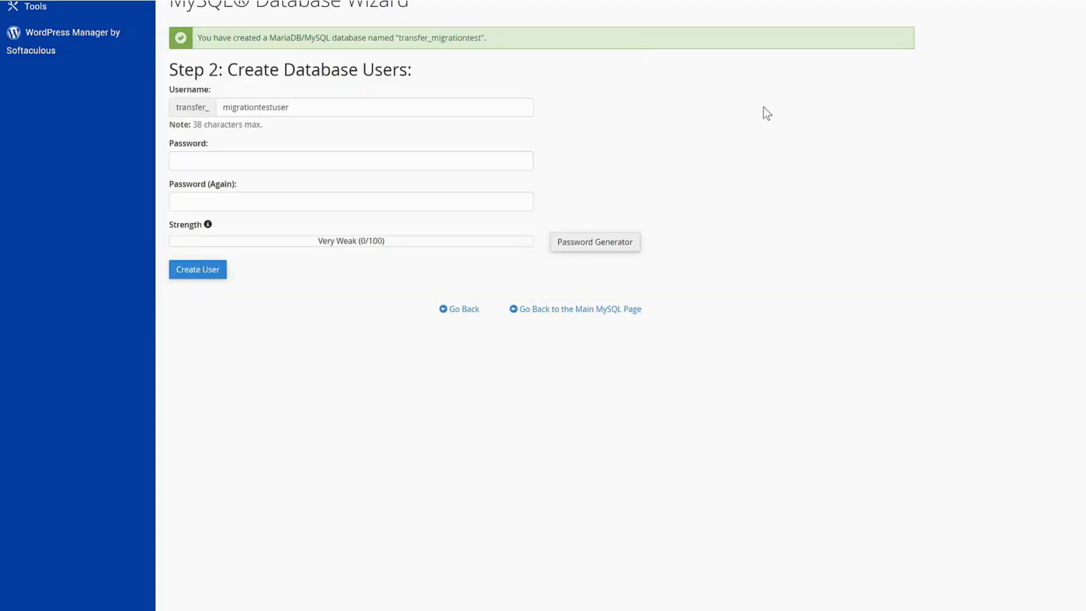
Generate a strong database user password and save it in the notes under 'Password:'.
left_click(607, 247)
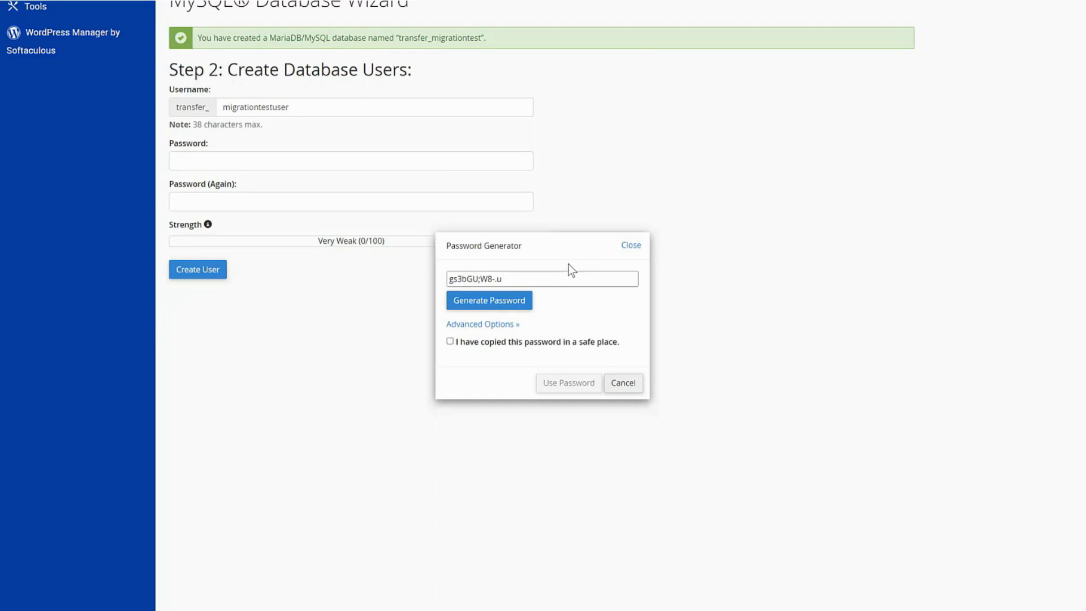
left_click(516, 310)
left_click(516, 310)
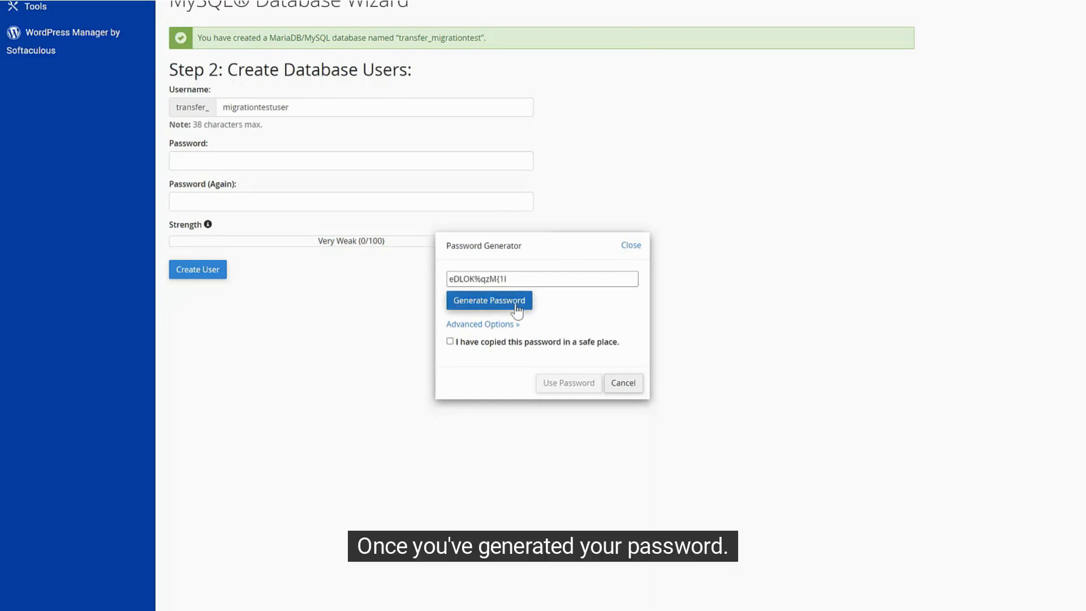
left_click(517, 310)
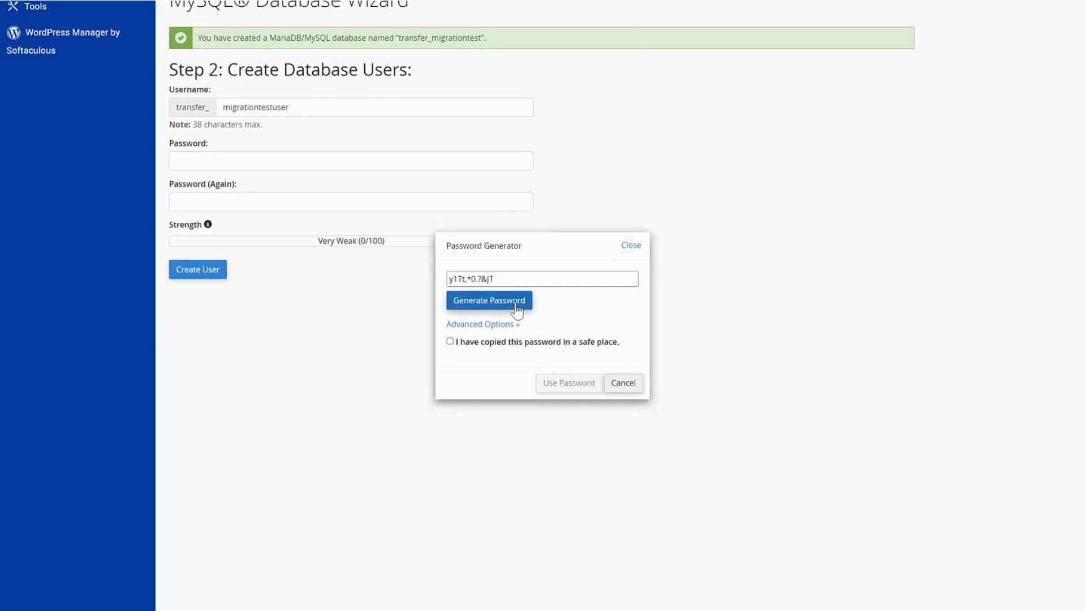
triple_click(518, 280)
key("ctrl+c")
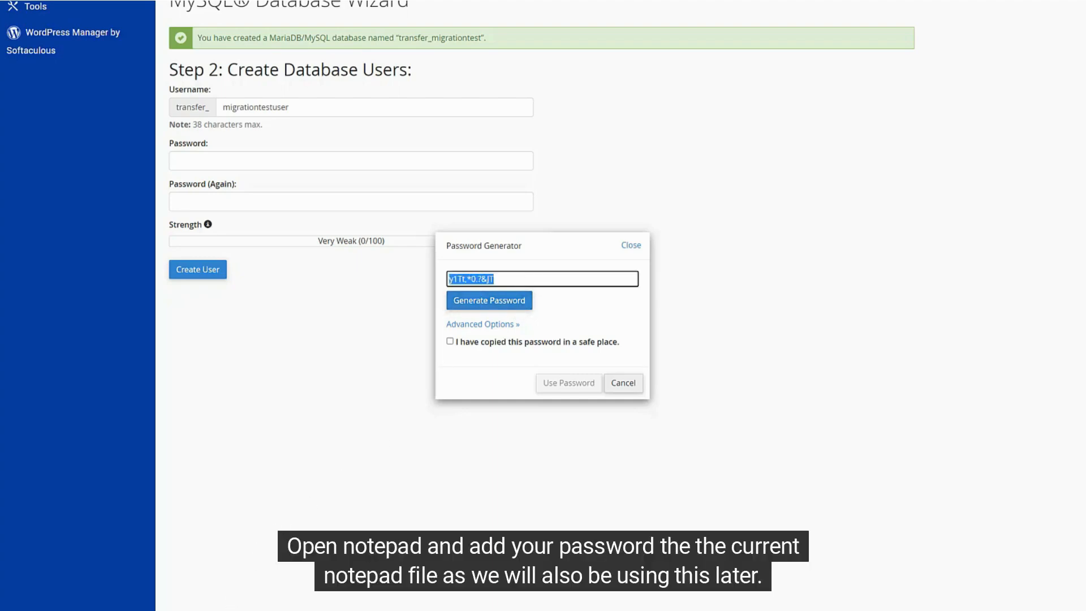
key("alt+Tab")
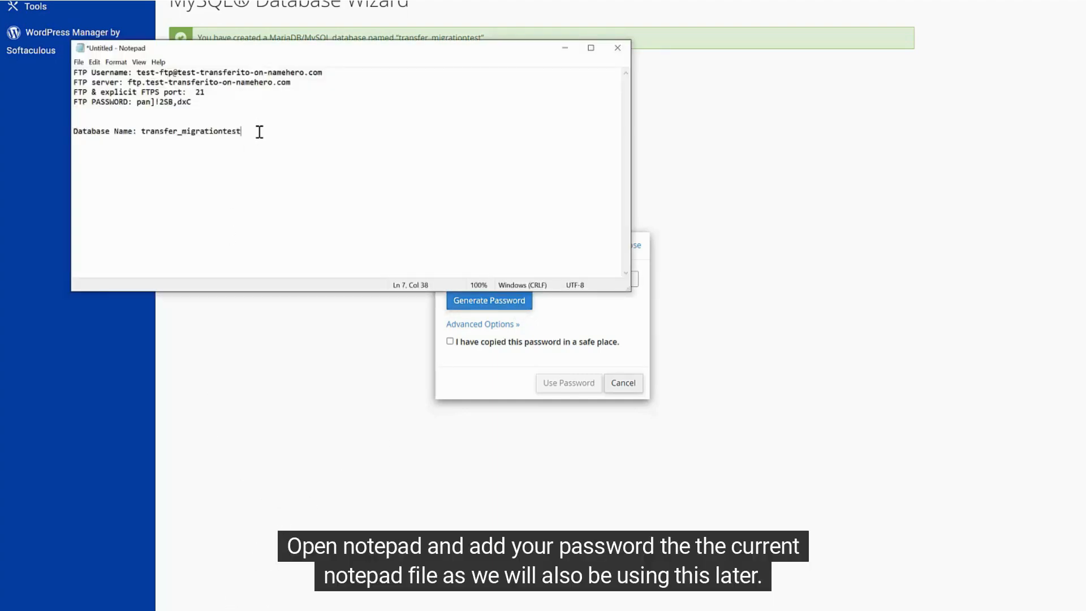
key("Return")
type("Pass")
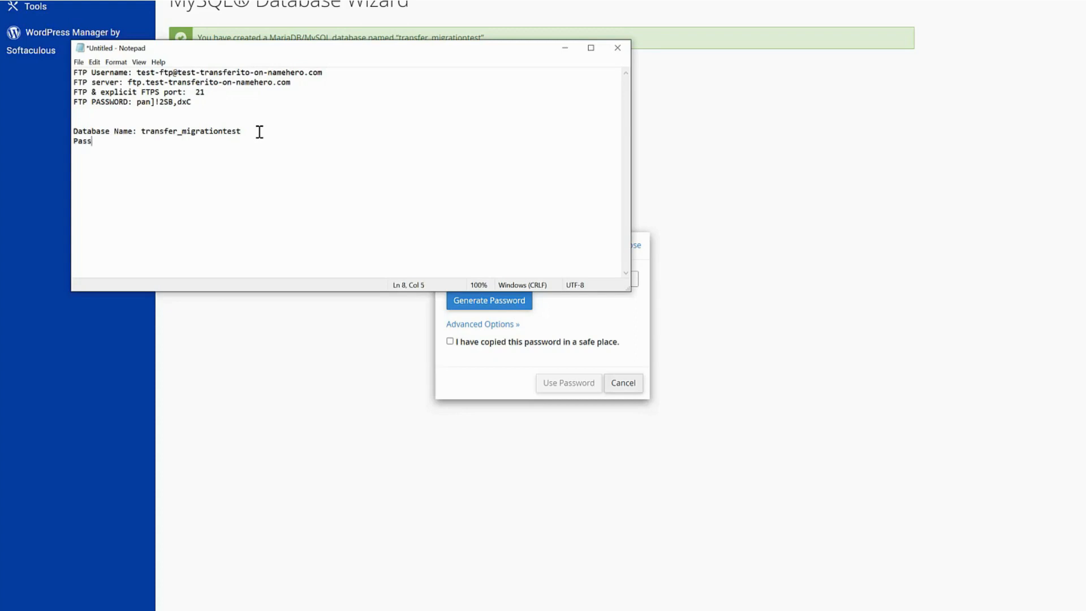
type("word:")
key("ctrl+v")
Apply the saved password and create the user transfer_migrationtestuser.
left_click(454, 342)
left_click(450, 342)
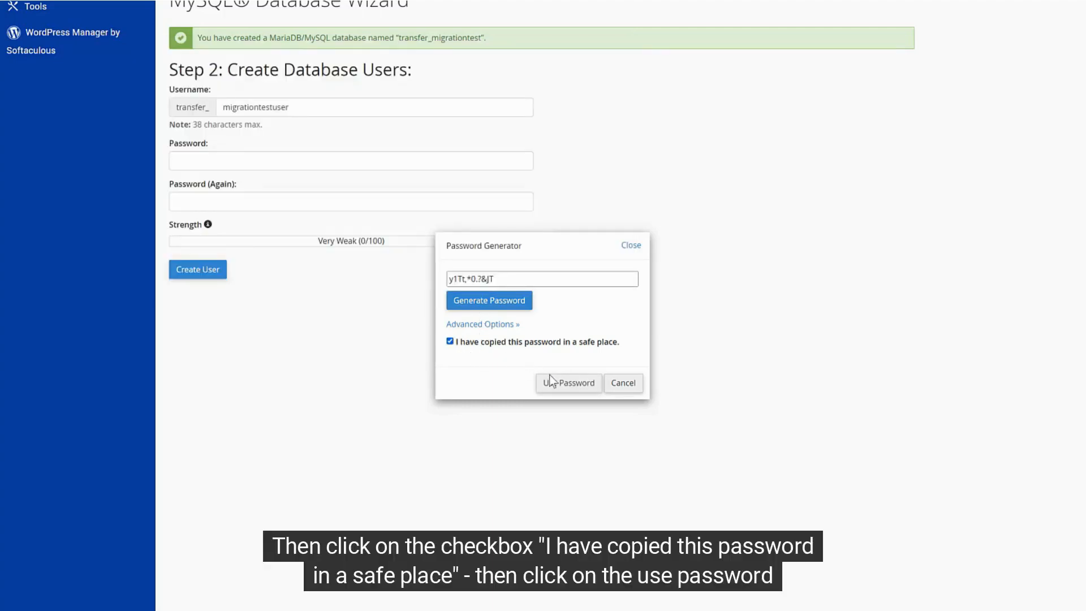
left_click(558, 383)
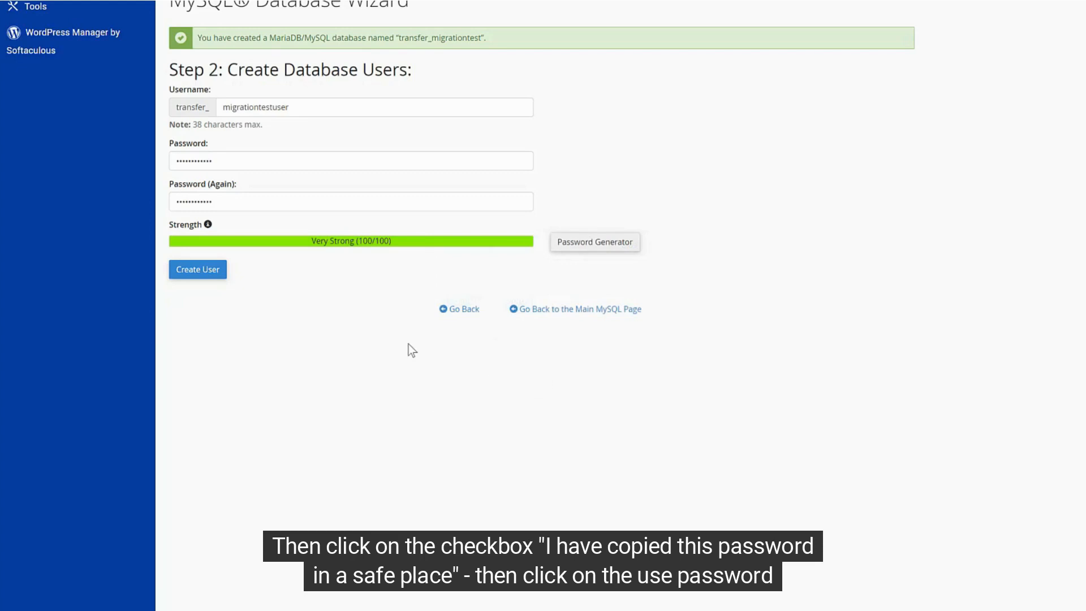
left_click(210, 277)
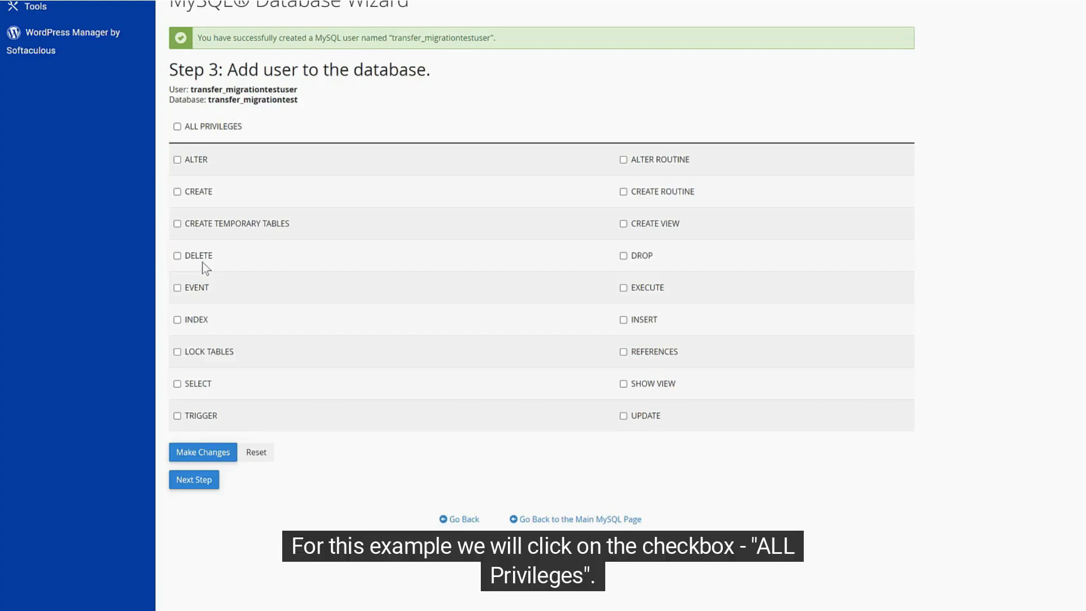
Grant ALL PRIVILEGES, note 'Database User: transfer_migrationtestuser', and finish the wizard.
left_click(177, 126)
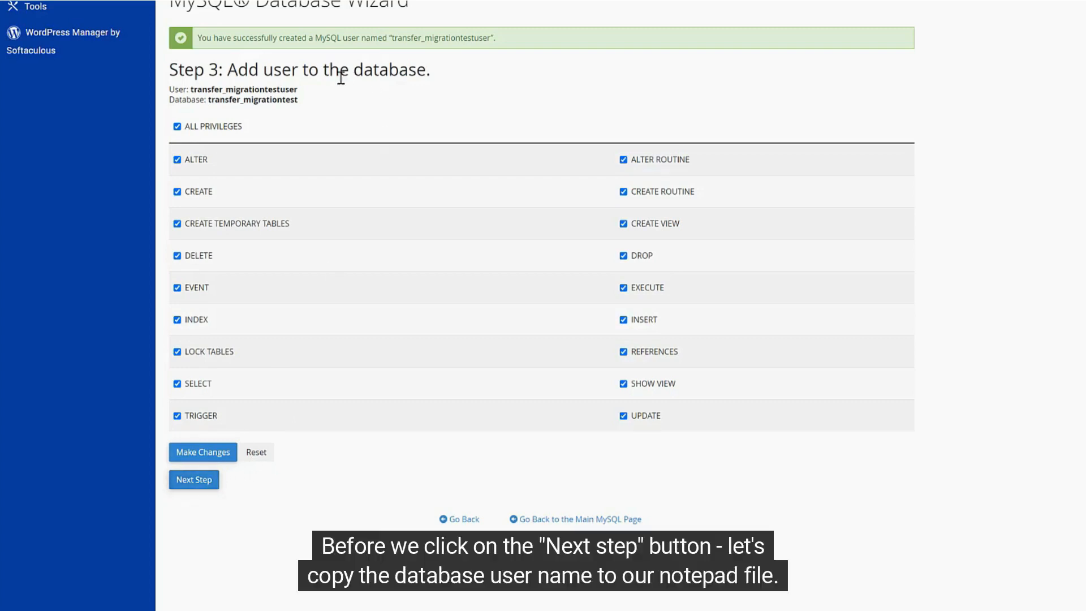
left_click_drag(297, 90, 206, 87)
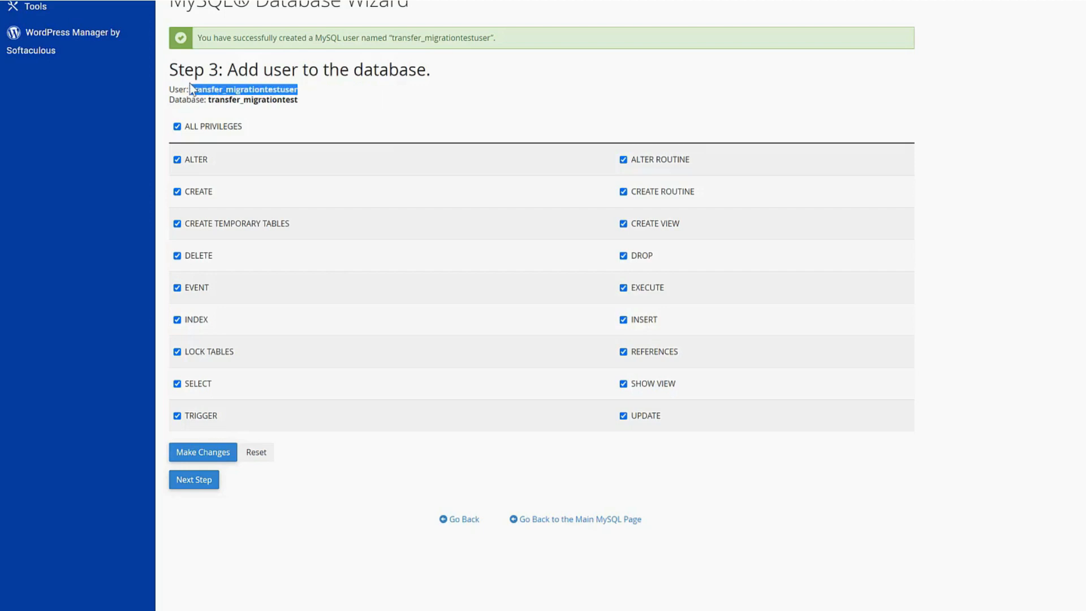
key("alt+Tab")
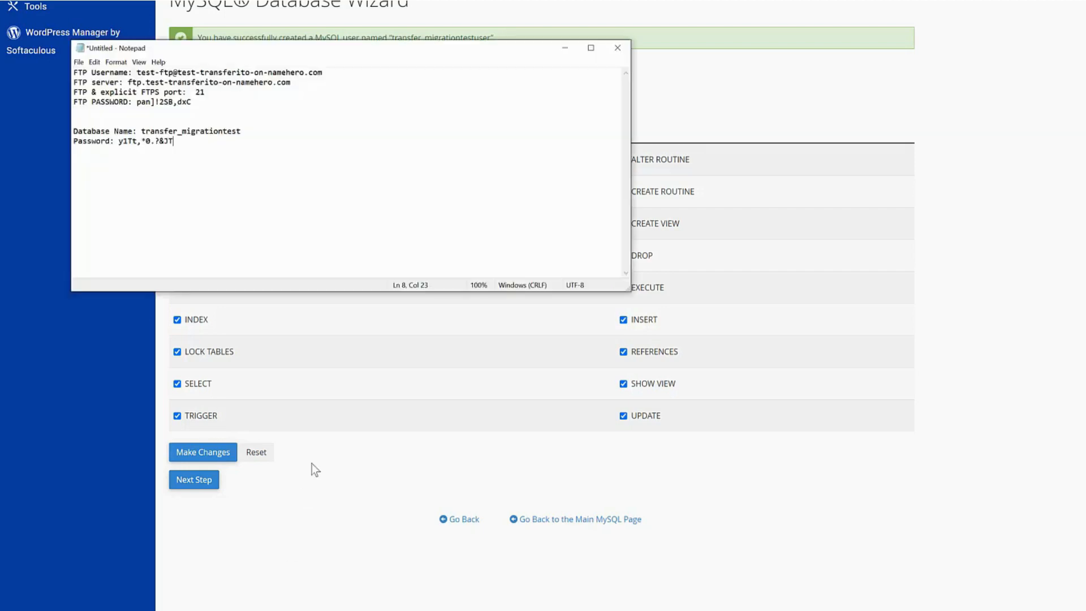
left_click(261, 133)
key("Return")
type("Data")
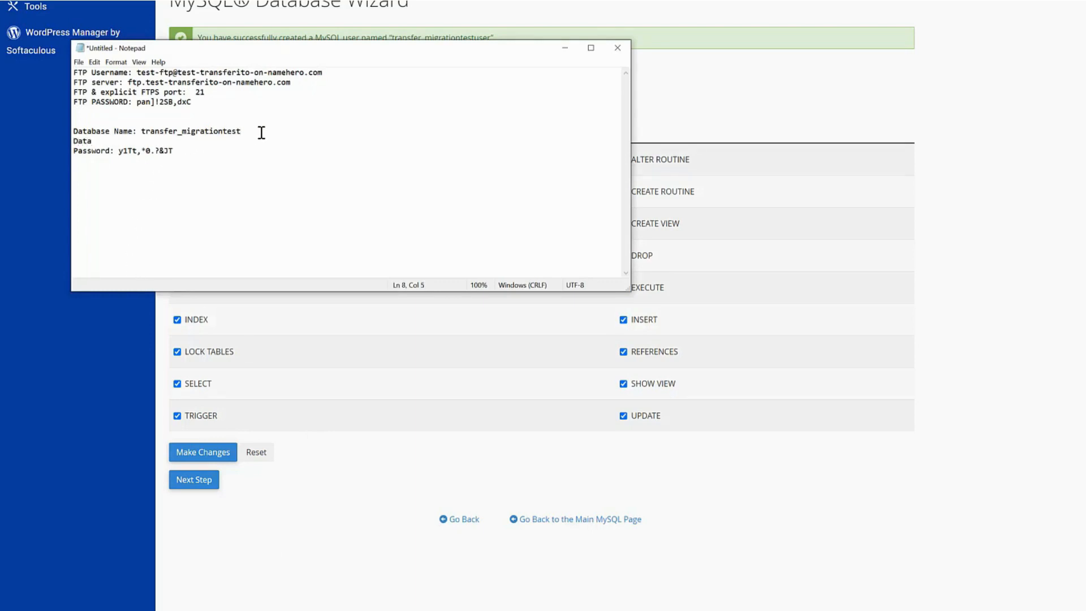
type("base User:")
type("transfer_migrationtestuser")
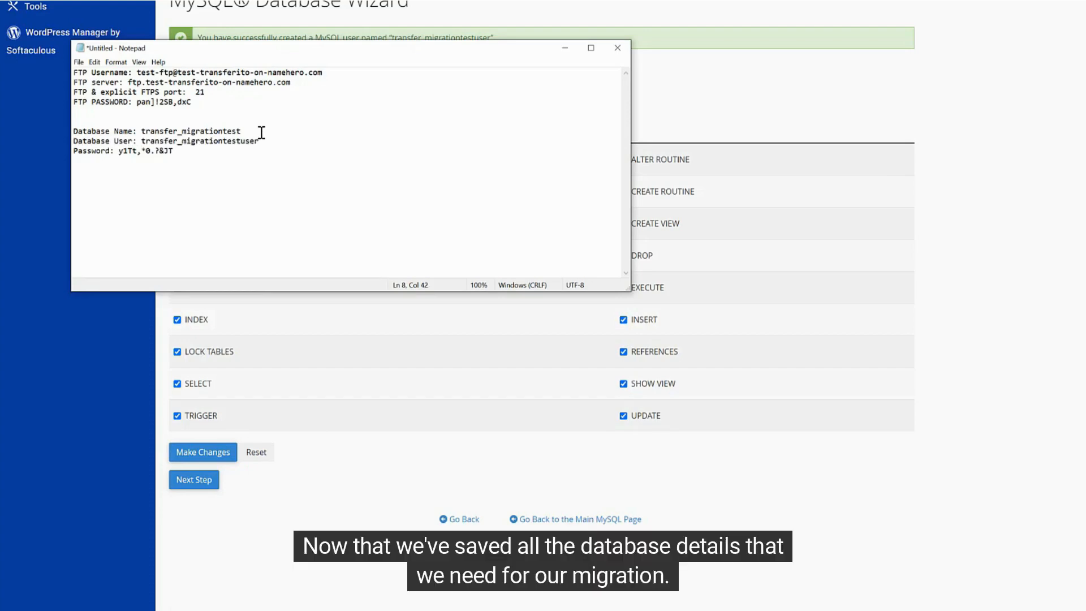
left_click(381, 492)
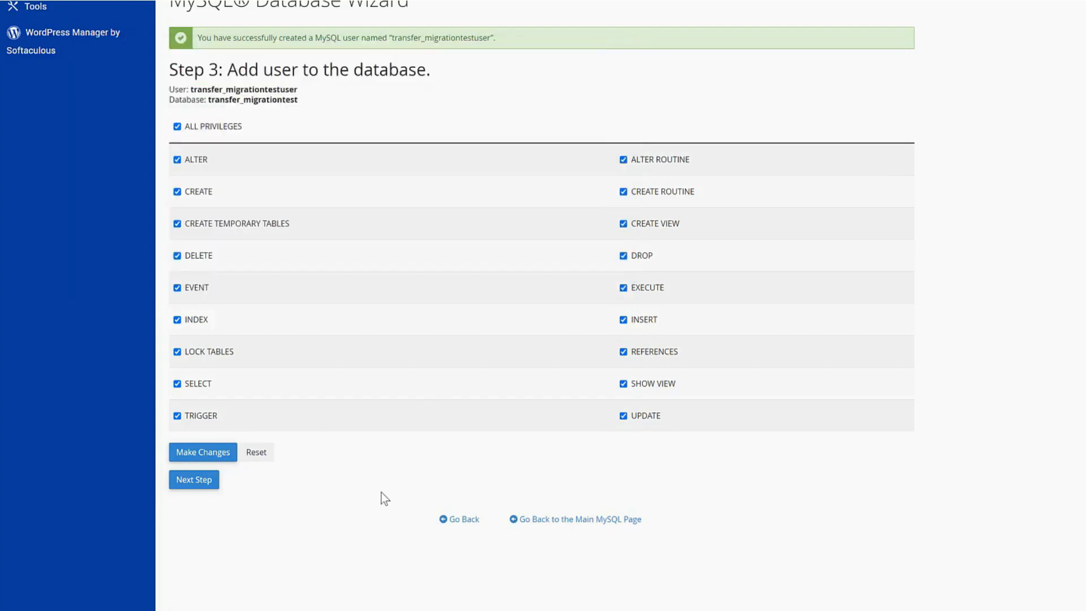
left_click(194, 480)
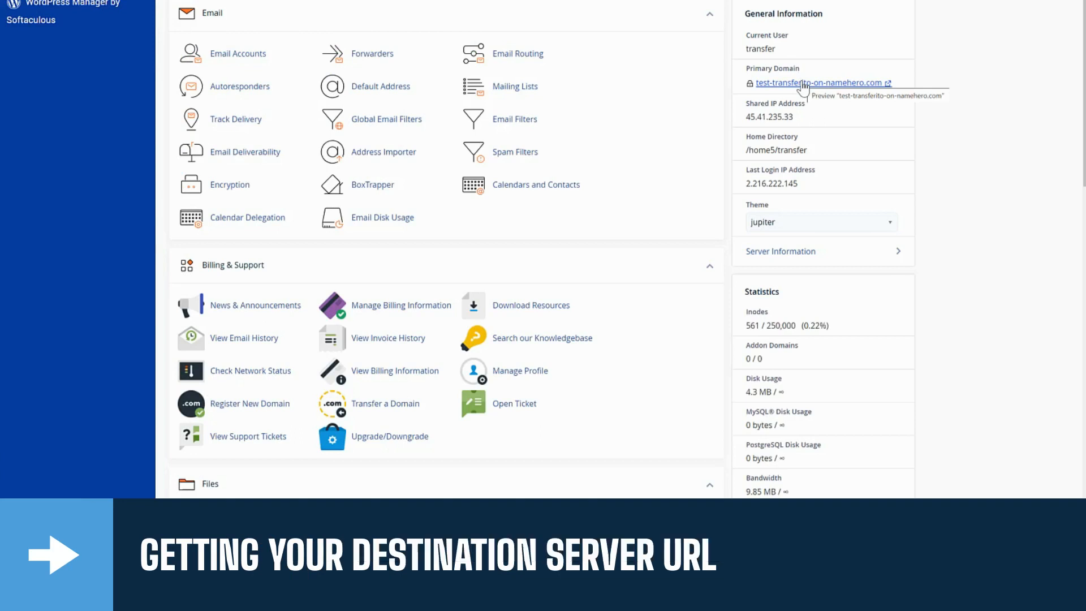
left_click(803, 83)
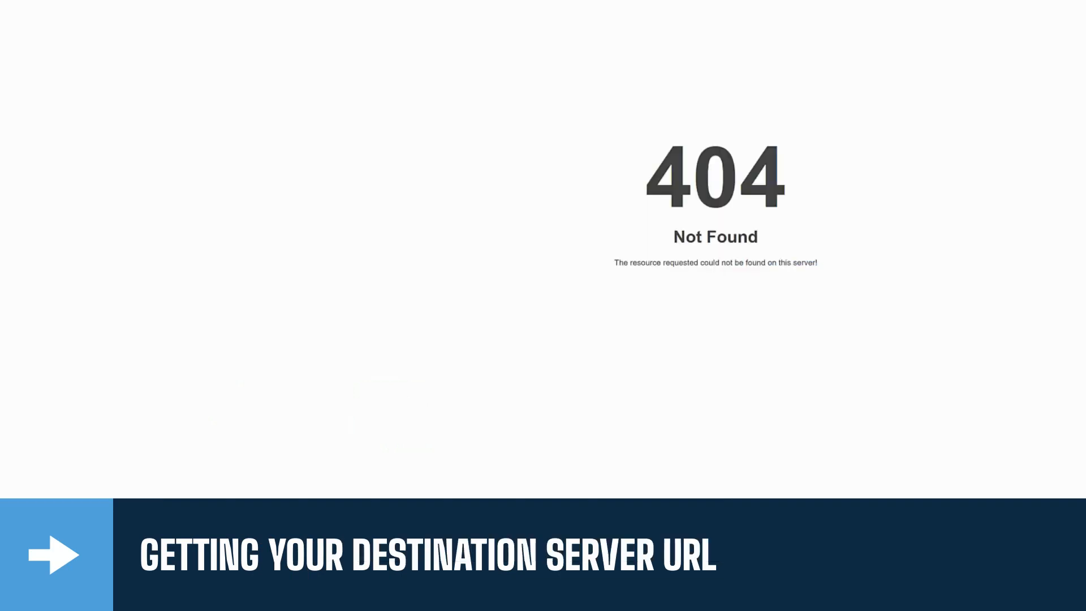
left_click(219, 125)
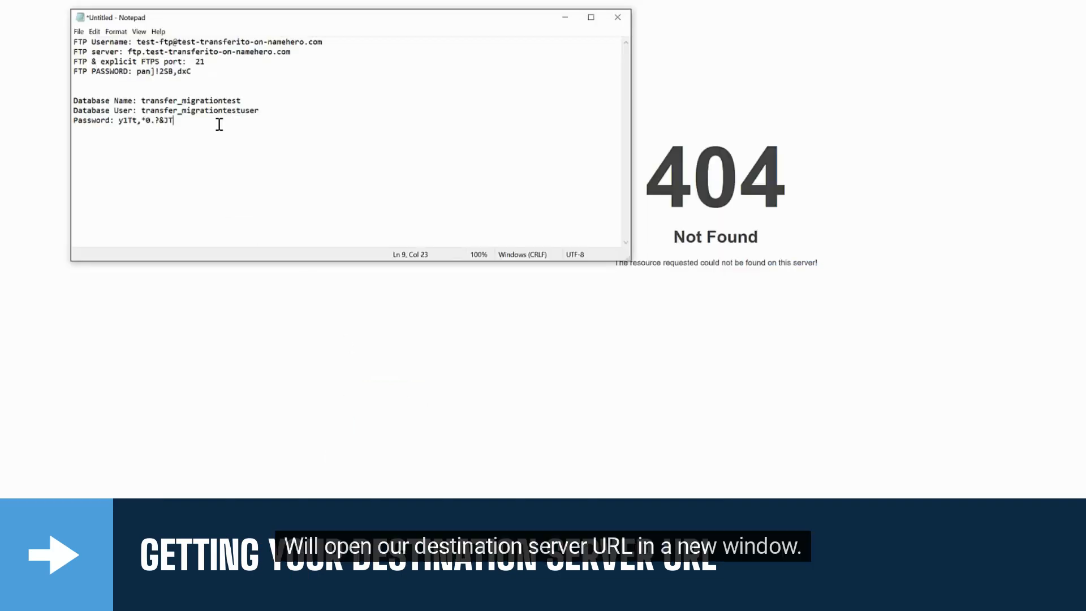
key("Return")
key("Return")
type("Destination URL: https://test-transferito-on-namehero.com")
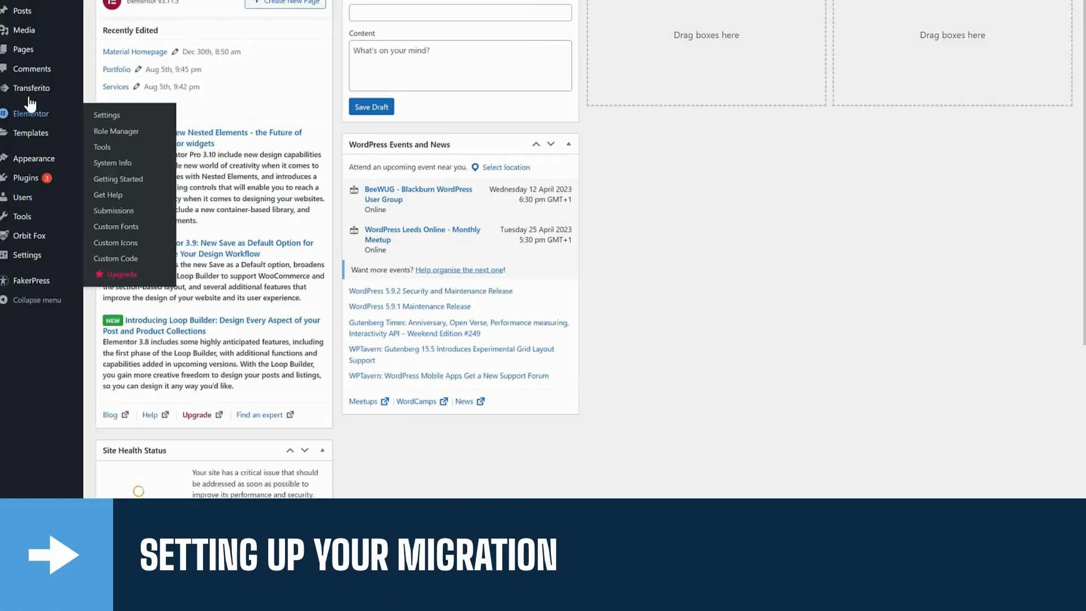
mouse_move(32, 91)
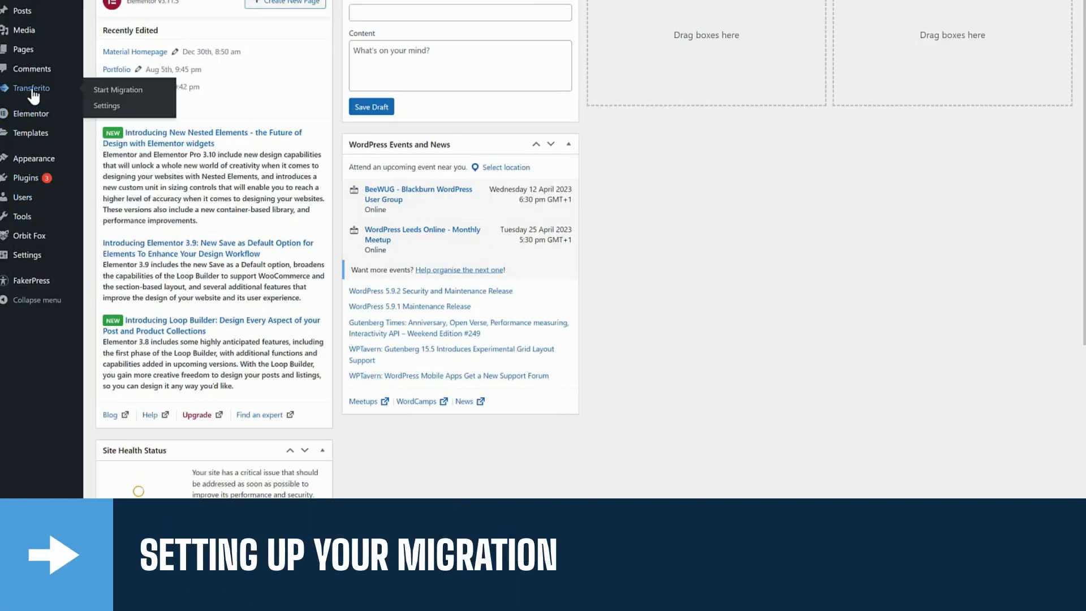
left_click(105, 91)
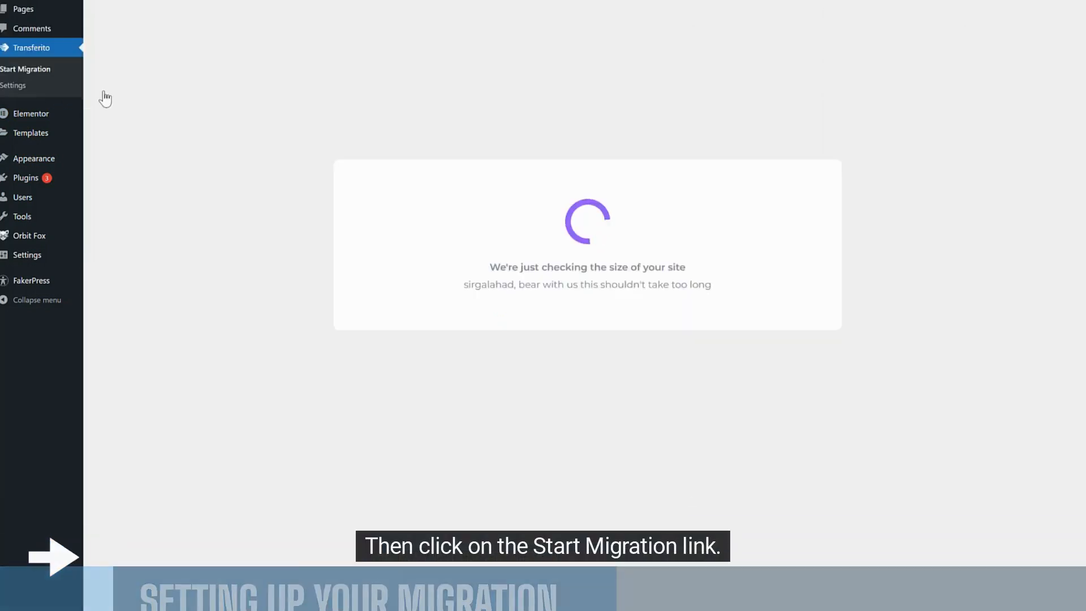
key("alt+Tab")
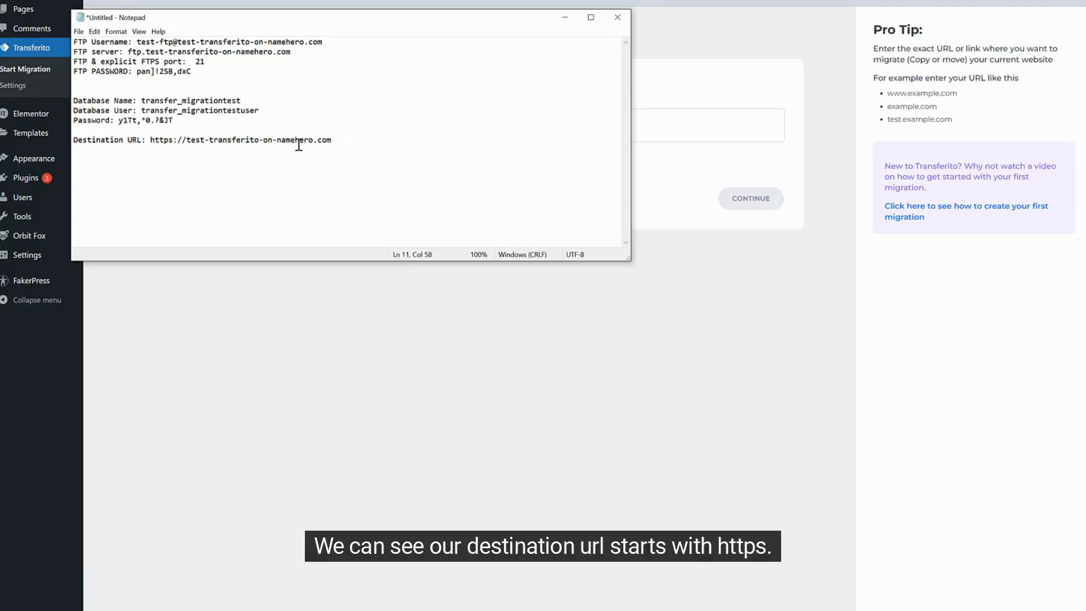
left_click_drag(150, 140, 187, 141)
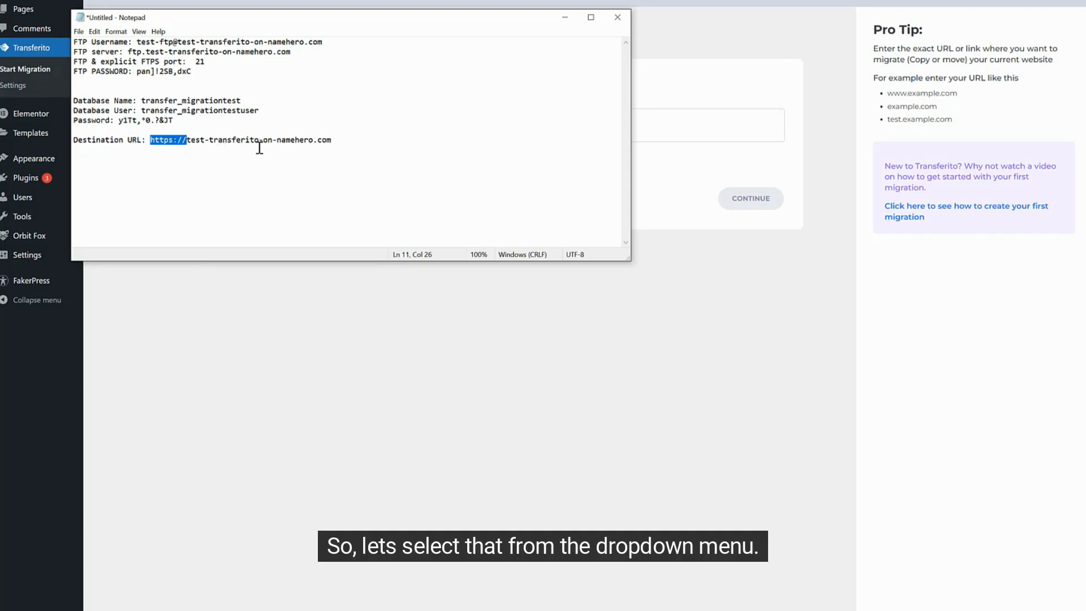
left_click(326, 411)
left_click(366, 134)
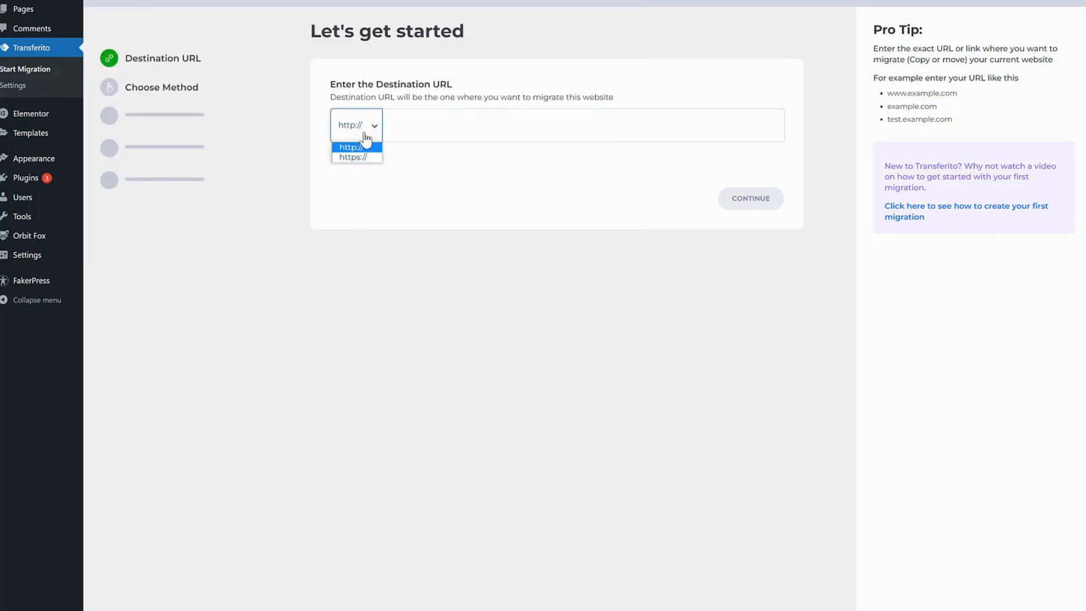
left_click(365, 156)
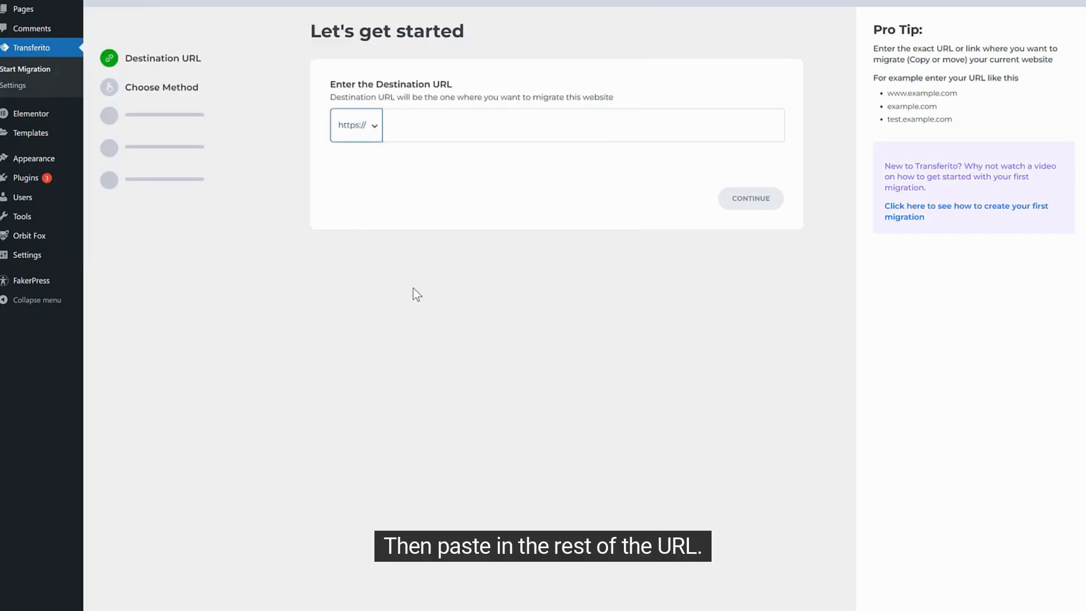
key("Tab")
type("test-transferito-on-namehero.com")
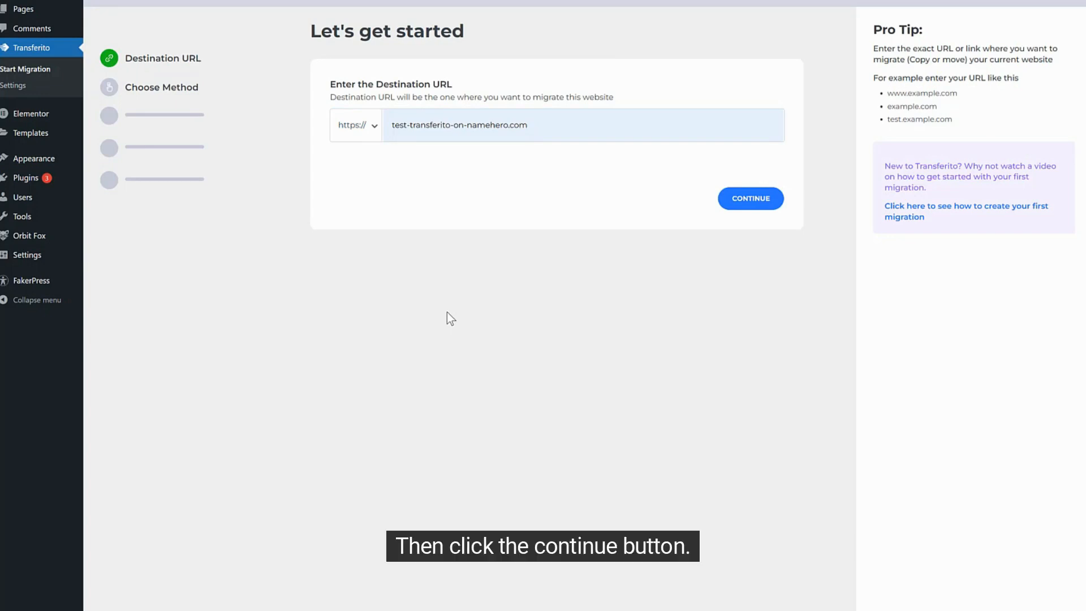
left_click(744, 203)
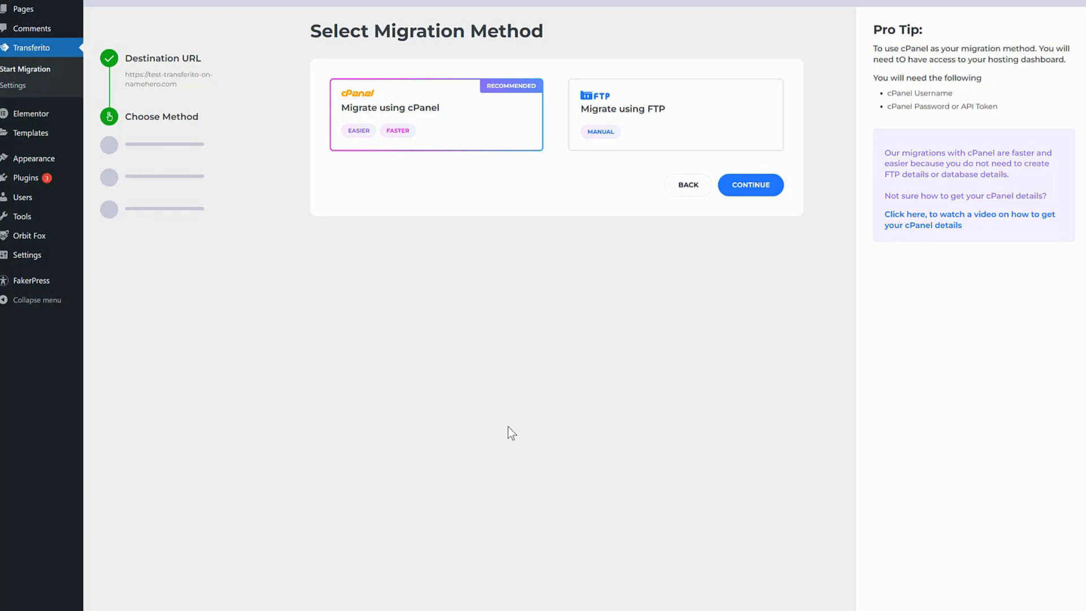
Select 'Migrate using FTP' as the migration method and continue to the FTP details.
left_click(626, 129)
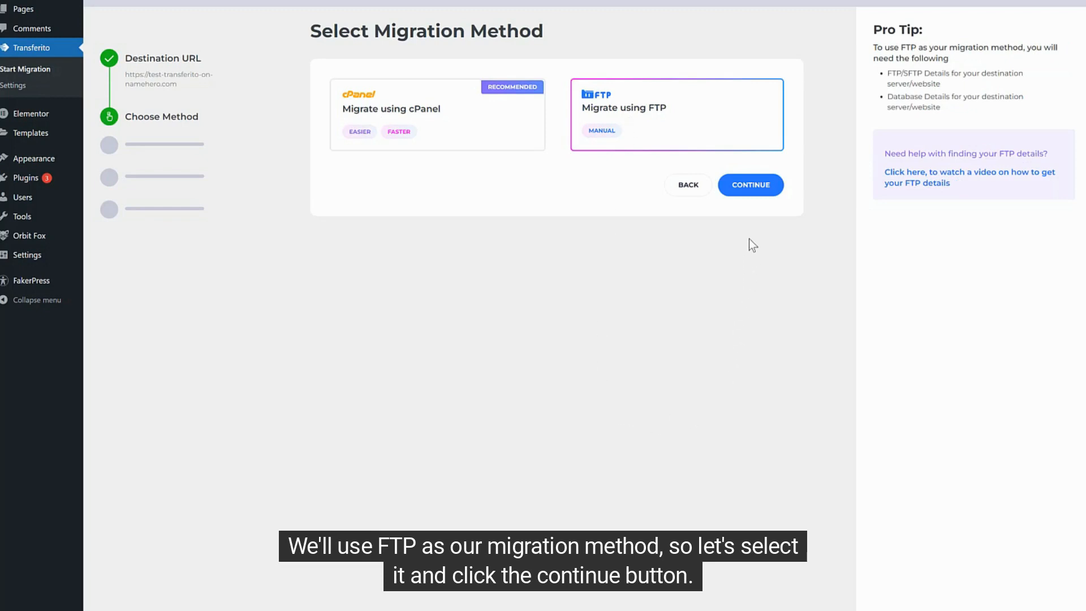
left_click(752, 186)
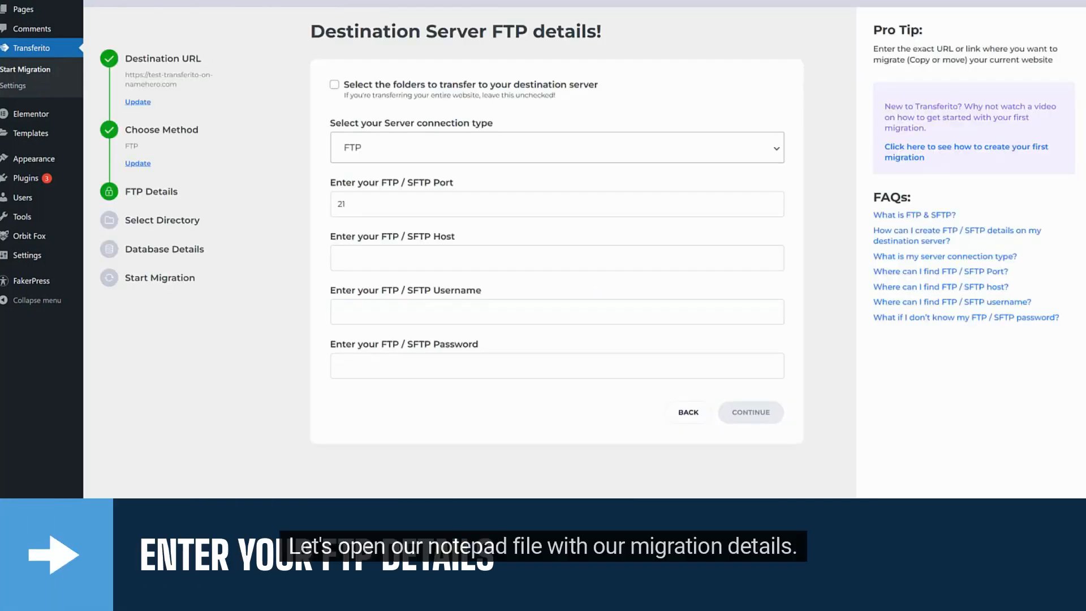
Resize and move the notes window beside the form, checking port 21 and the FTP server line.
key("alt+Tab")
left_click(328, 232)
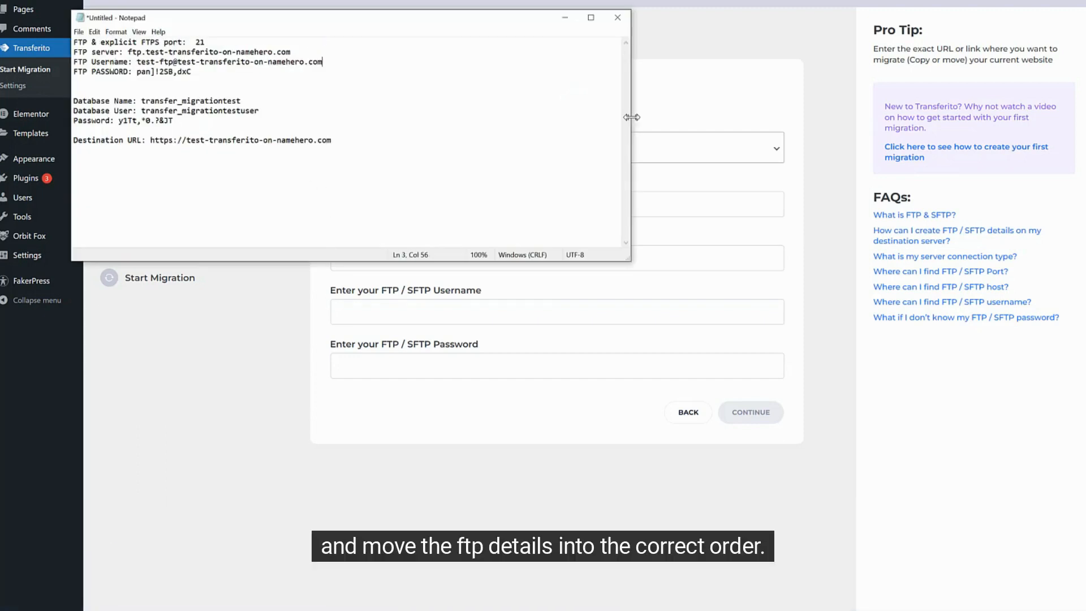
left_click_drag(631, 118, 335, 124)
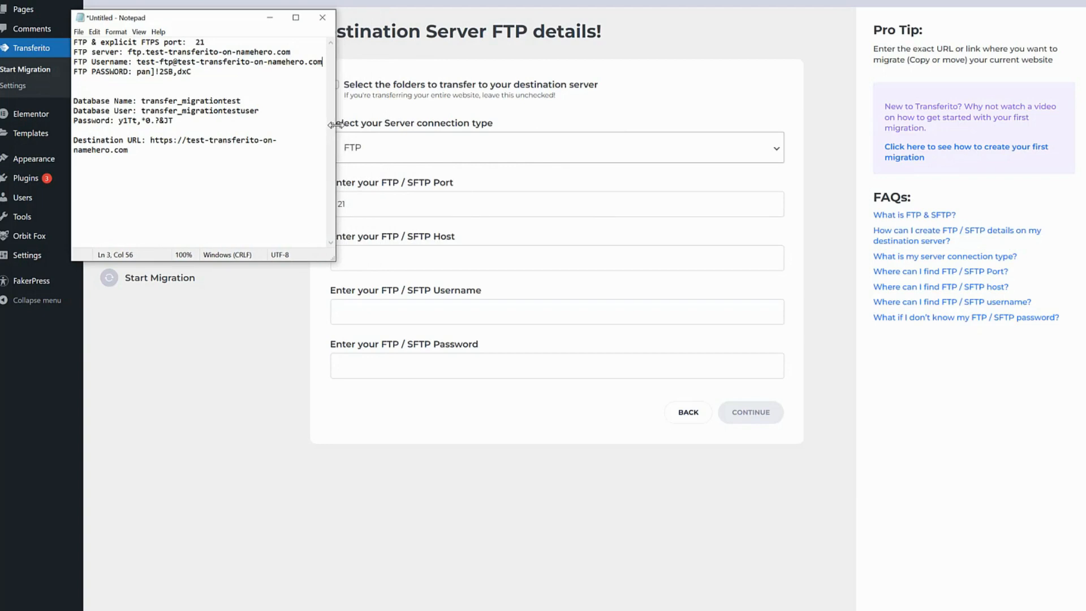
left_click_drag(196, 18, 151, 345)
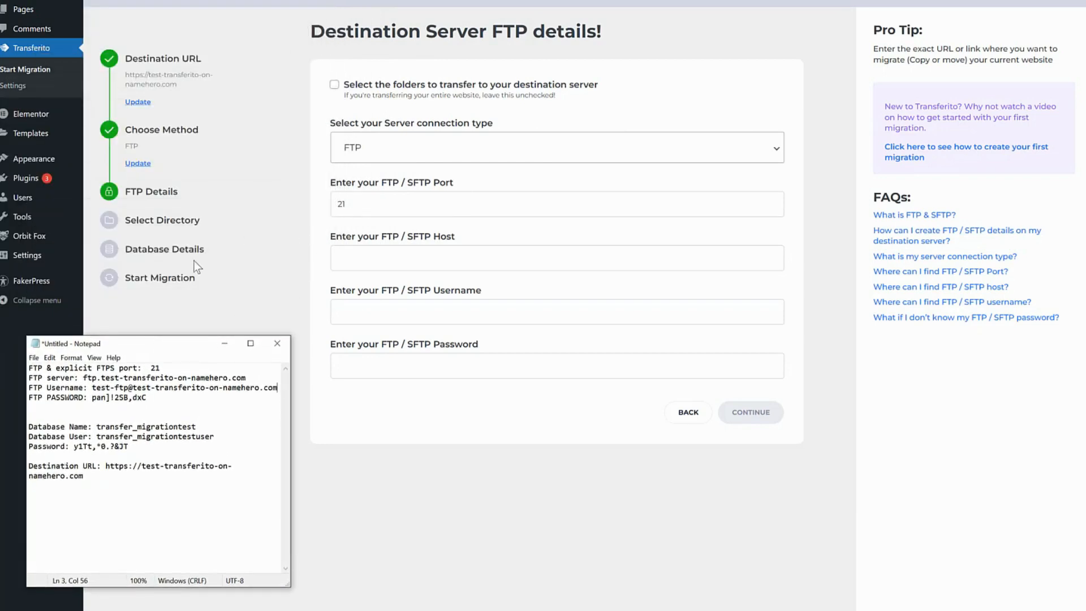
left_click(152, 368)
left_click_drag(152, 368, 160, 368)
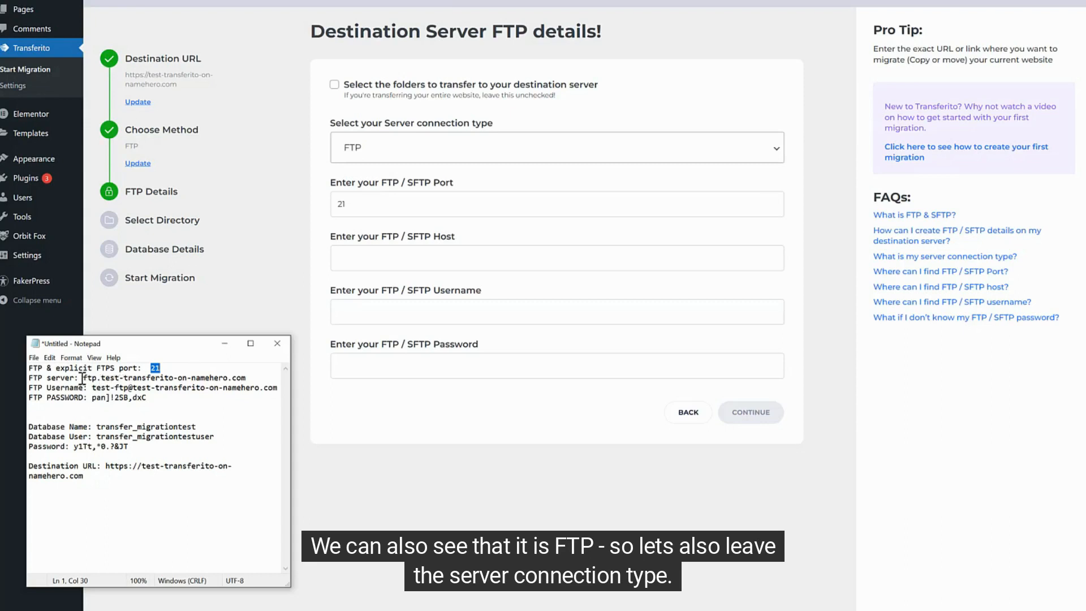
left_click_drag(83, 378, 97, 377)
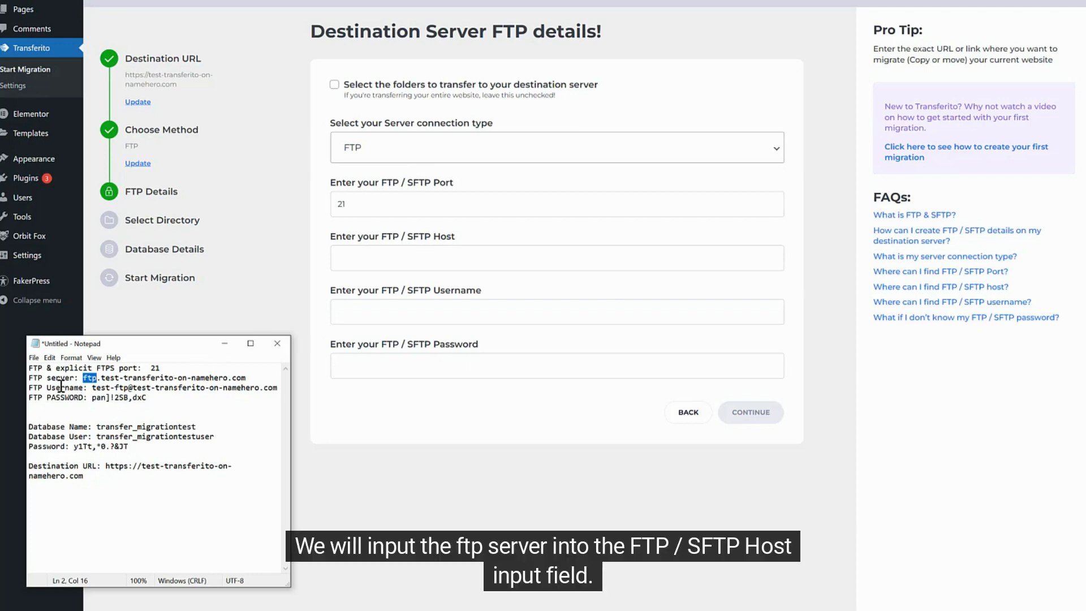
left_click(86, 378)
left_click_drag(86, 378, 244, 378)
left_click(83, 378)
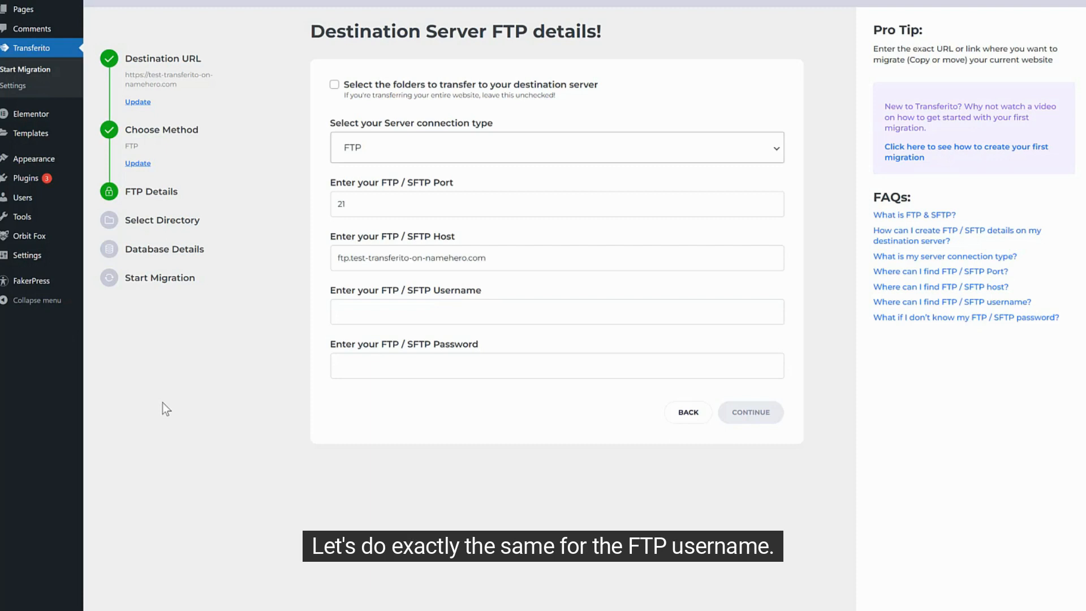
left_click(164, 607)
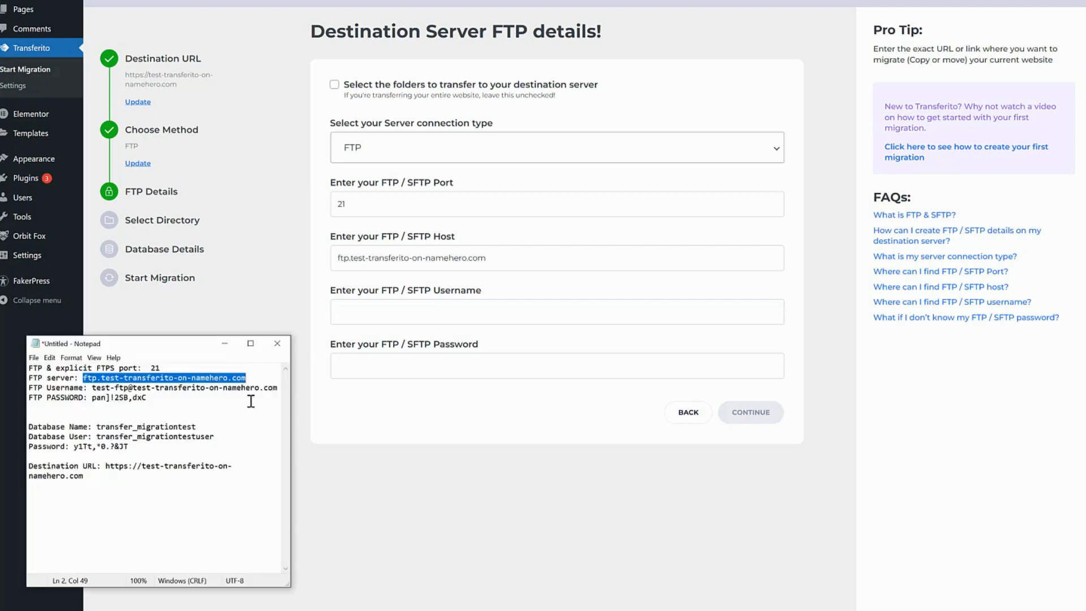
Copy the FTP username from the notes into the Username field.
left_click_drag(277, 388, 94, 389)
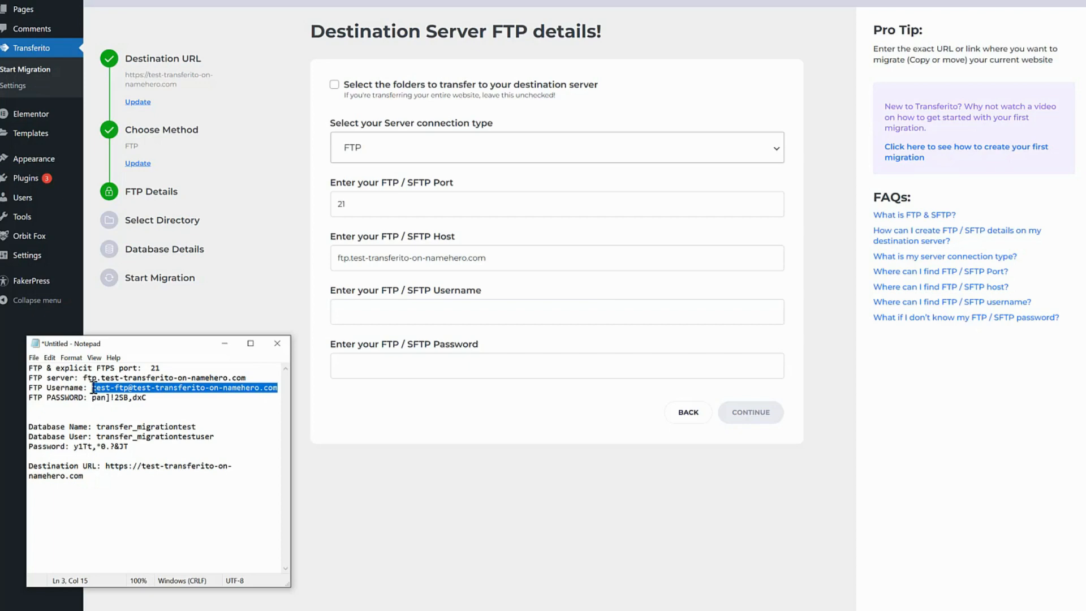
key("ctrl+c")
left_click(456, 310)
key("ctrl+v")
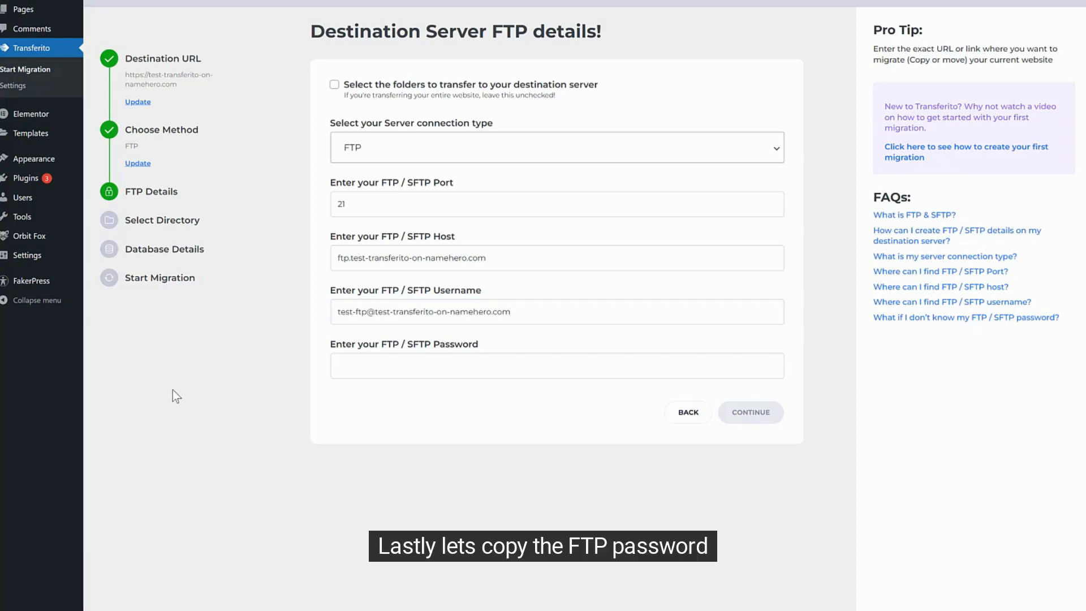
Copy the FTP password into the Password field and submit the FTP details.
left_click(209, 603)
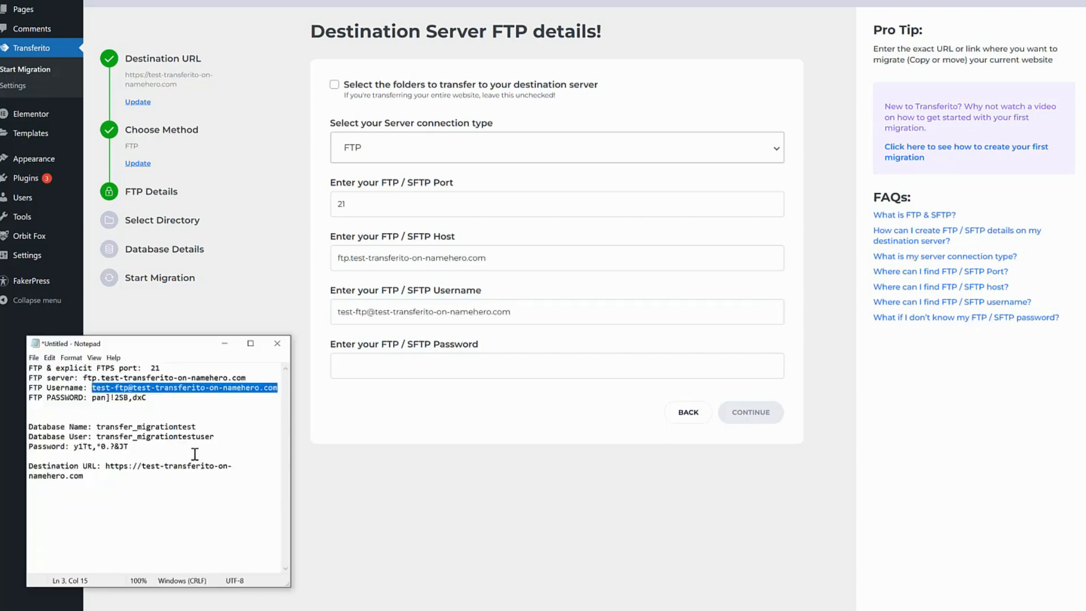
left_click(192, 416)
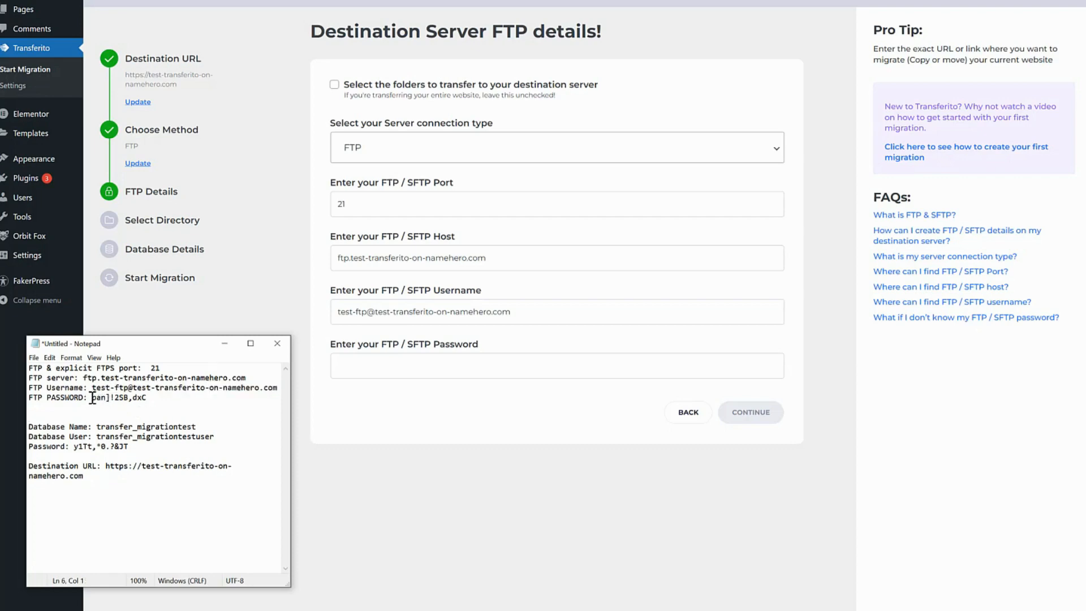
left_click_drag(92, 398, 145, 399)
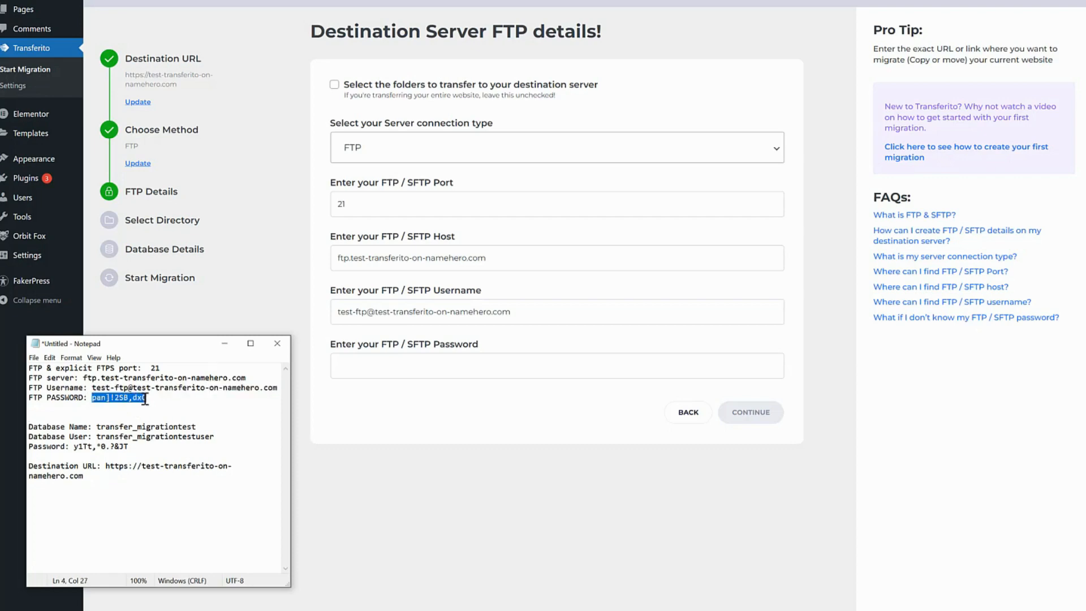
key("ctrl+c")
left_click(371, 373)
key("ctrl+v")
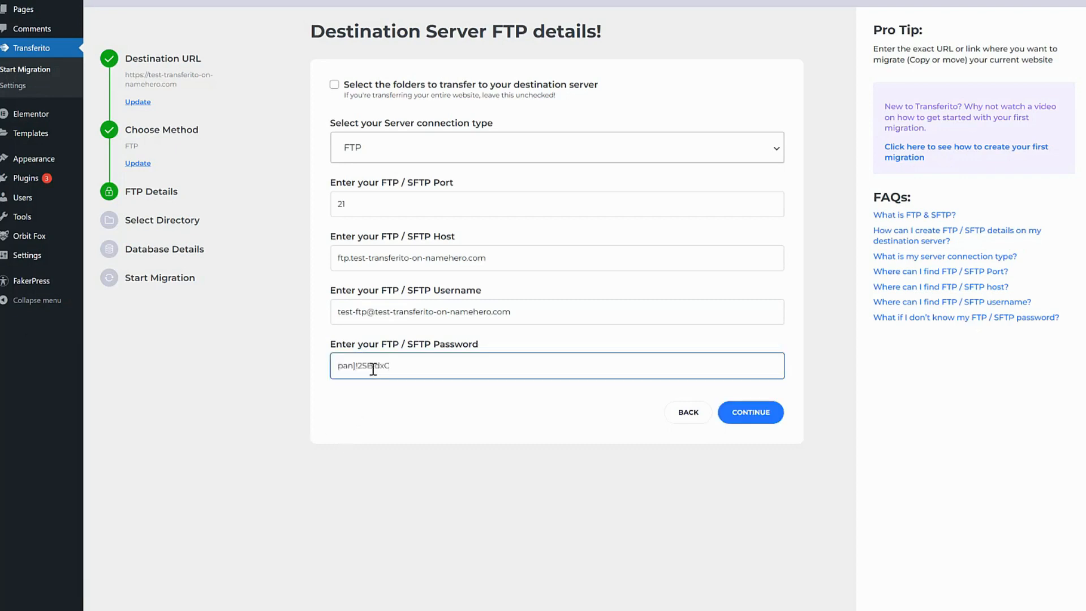
left_click(212, 461)
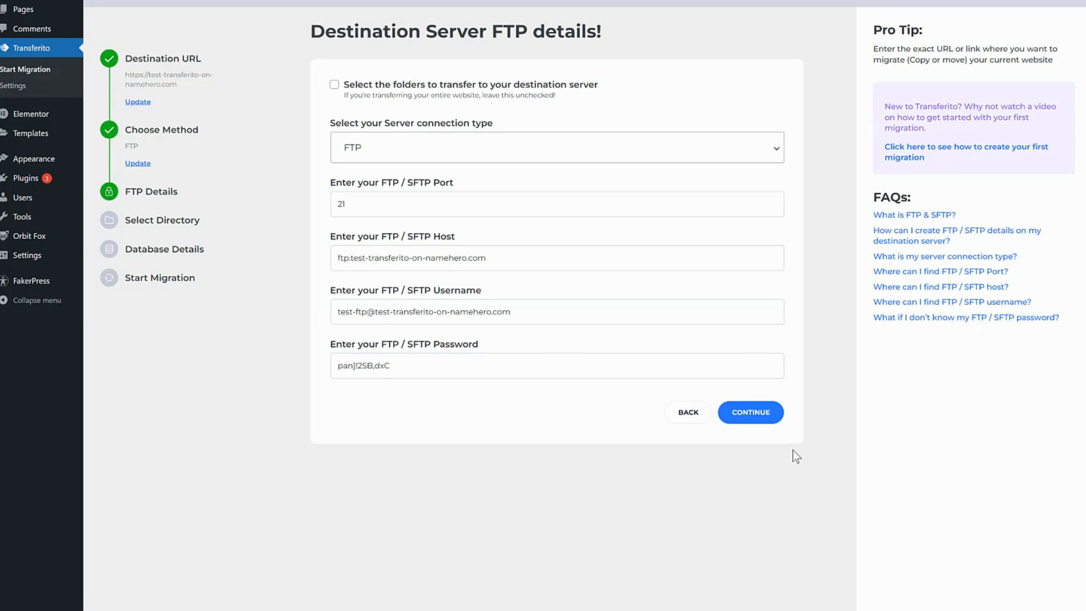
left_click(769, 416)
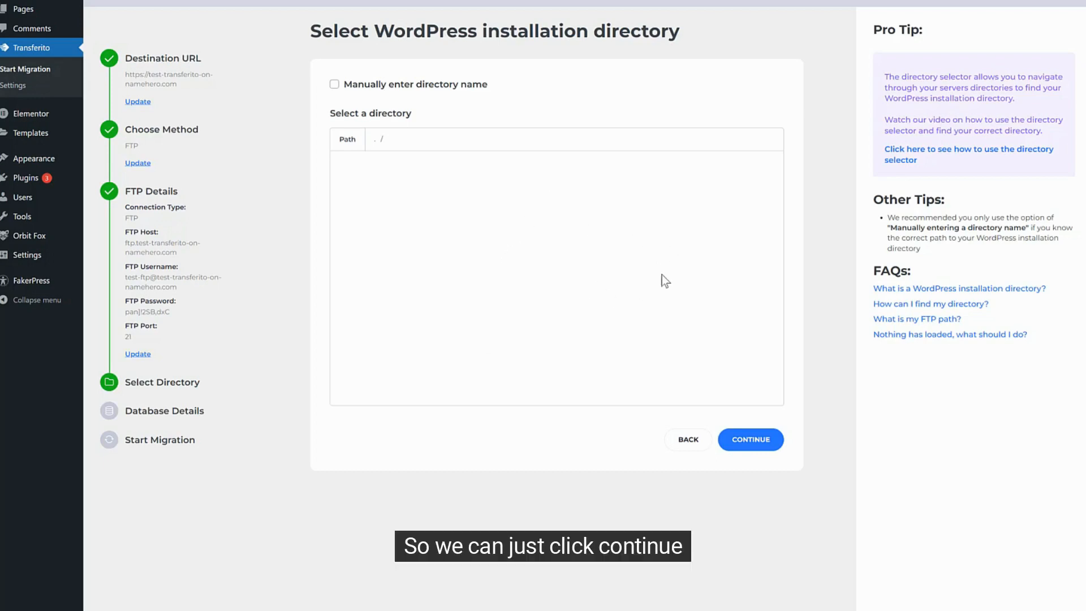
Keep the root path / as the WordPress installation directory and continue.
left_click(772, 444)
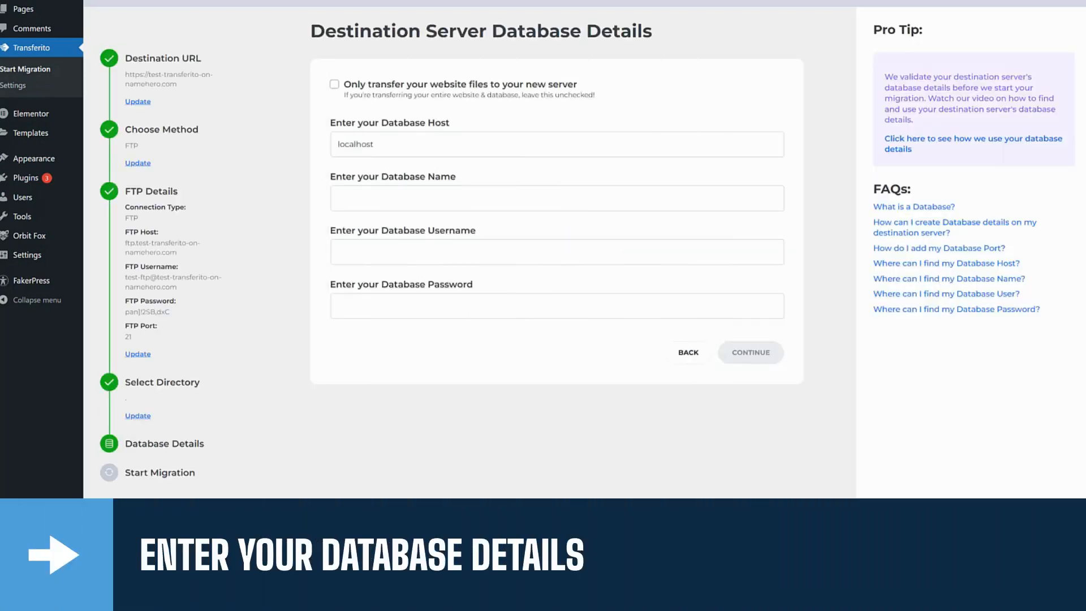
Paste database name transfer_migrationtest and username transfer_migrationtestuser from the notes into the form.
left_click_drag(197, 426, 97, 426)
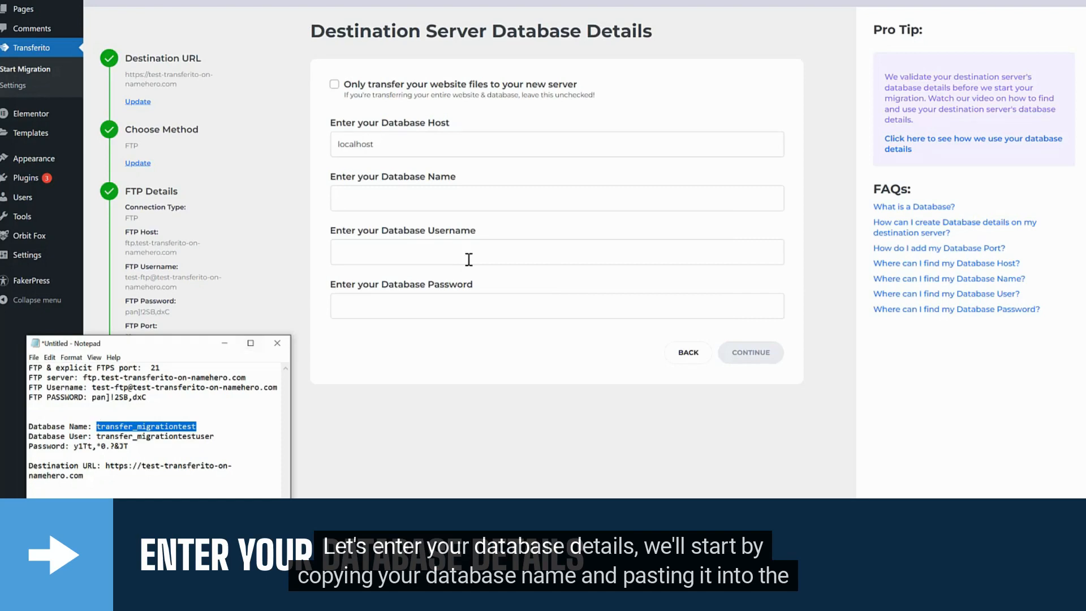
left_click(475, 202)
key("ctrl+v")
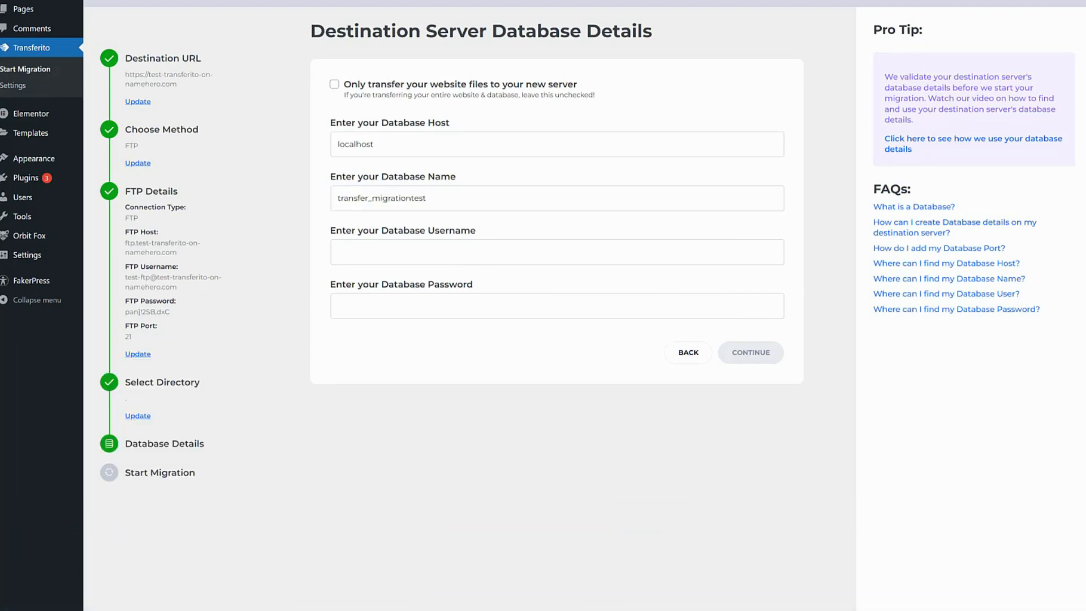
key("alt+Tab")
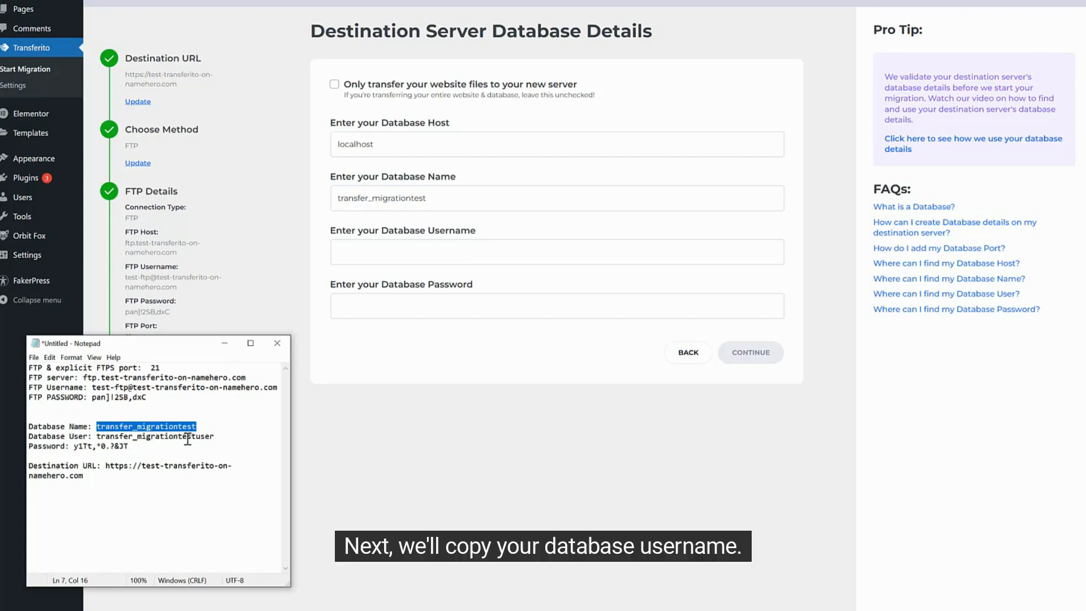
left_click_drag(213, 435, 99, 438)
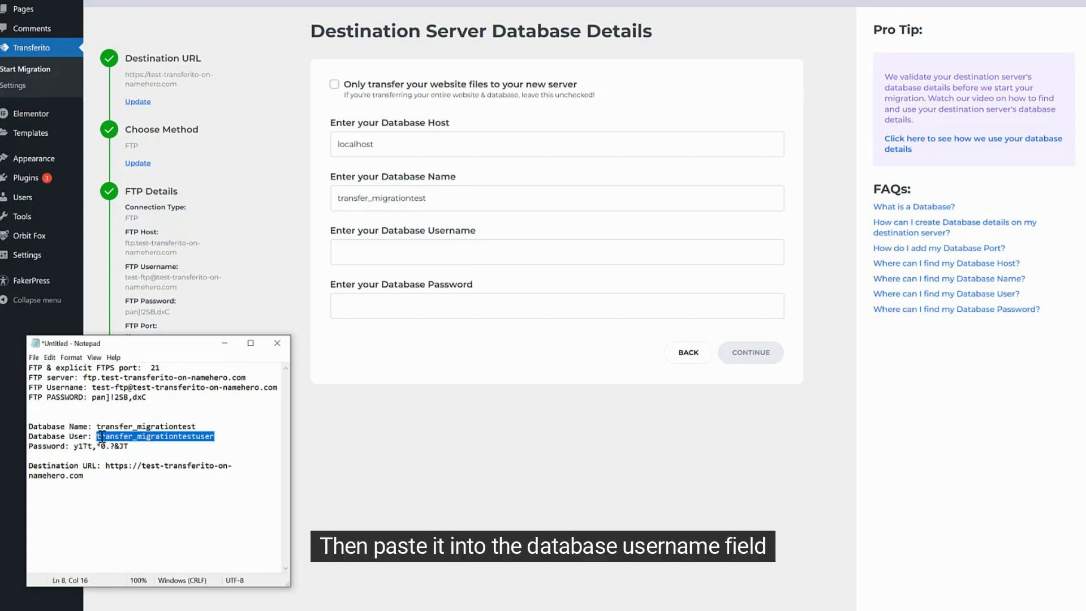
left_click(481, 246)
key("ctrl+v")
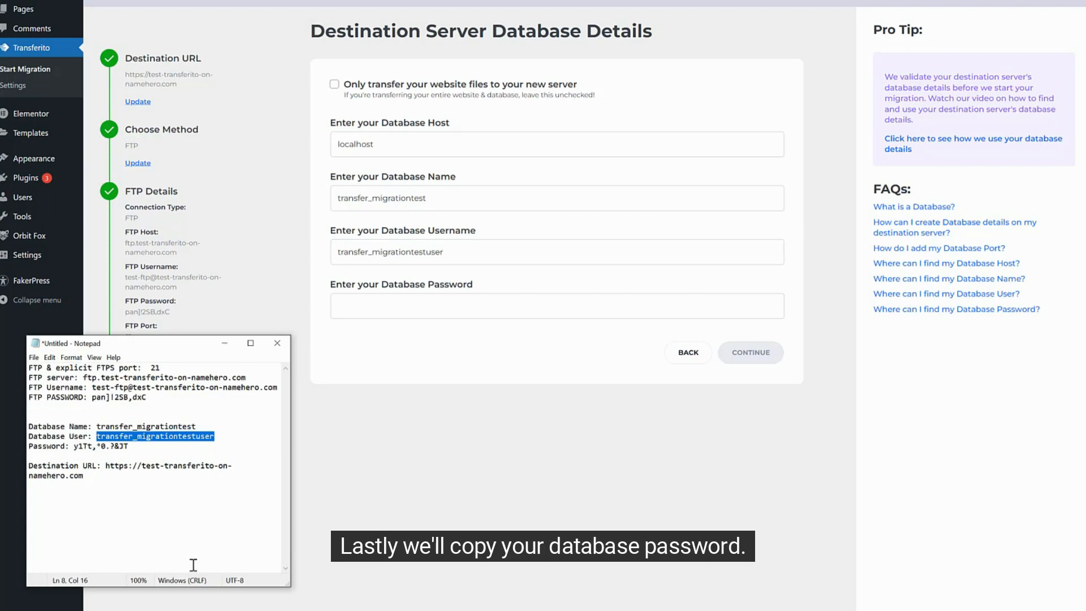
Paste the database password from the notes and submit the database details to start migrating.
left_click_drag(130, 446, 74, 446)
key("ctrl+c")
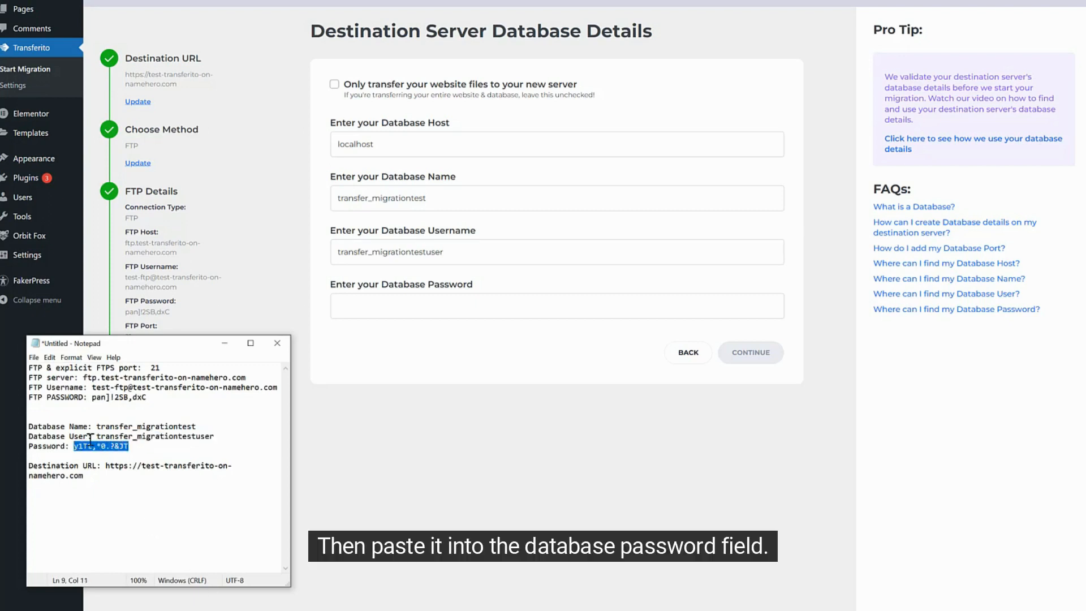
left_click(413, 436)
left_click(421, 313)
key("ctrl+v")
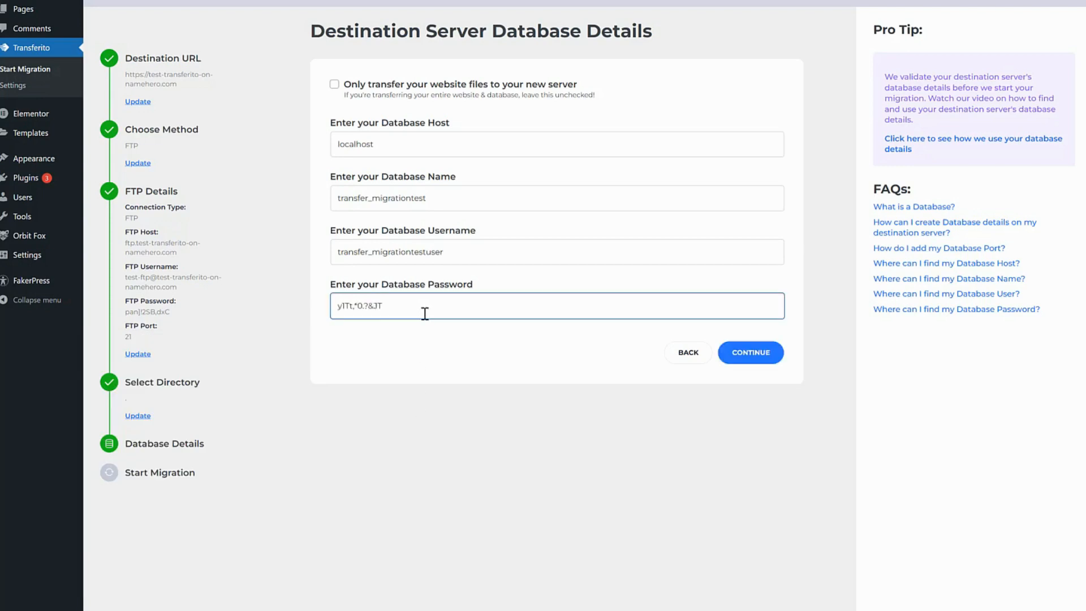
left_click(774, 364)
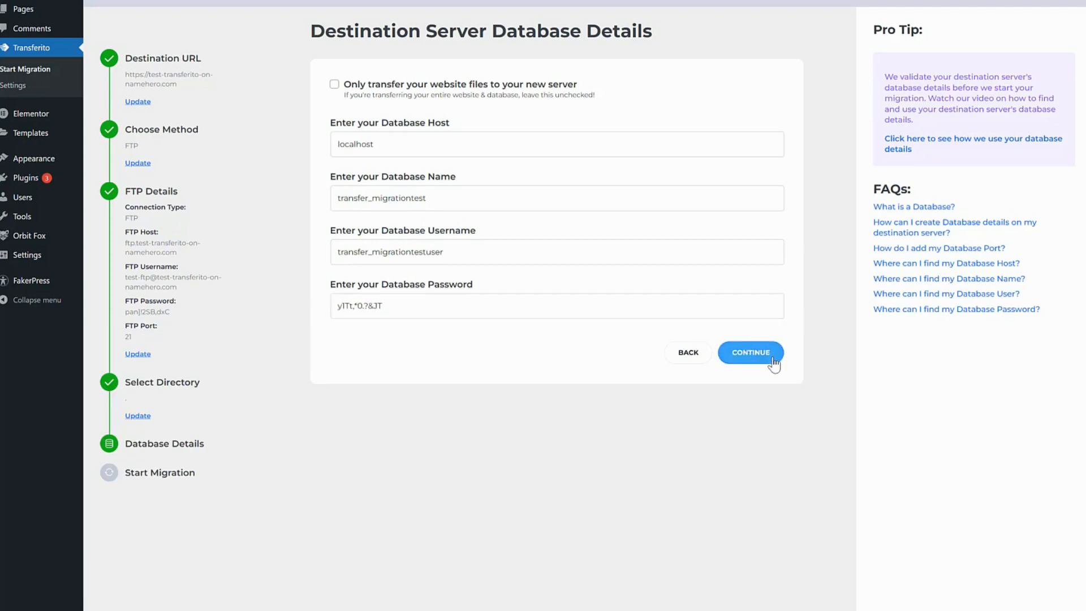